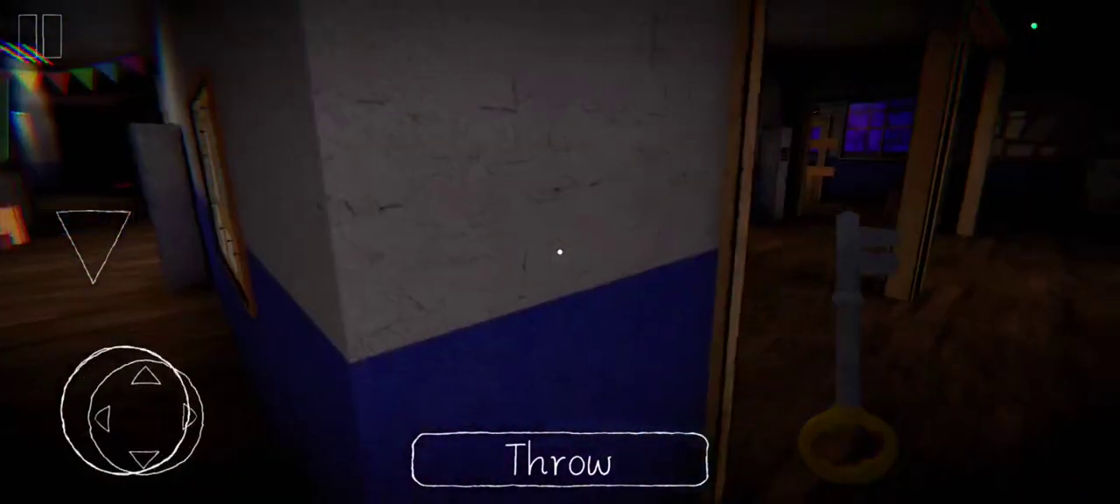
Walk down the hallway and open the classroom door.
left_click_drag(125, 410, 135, 350)
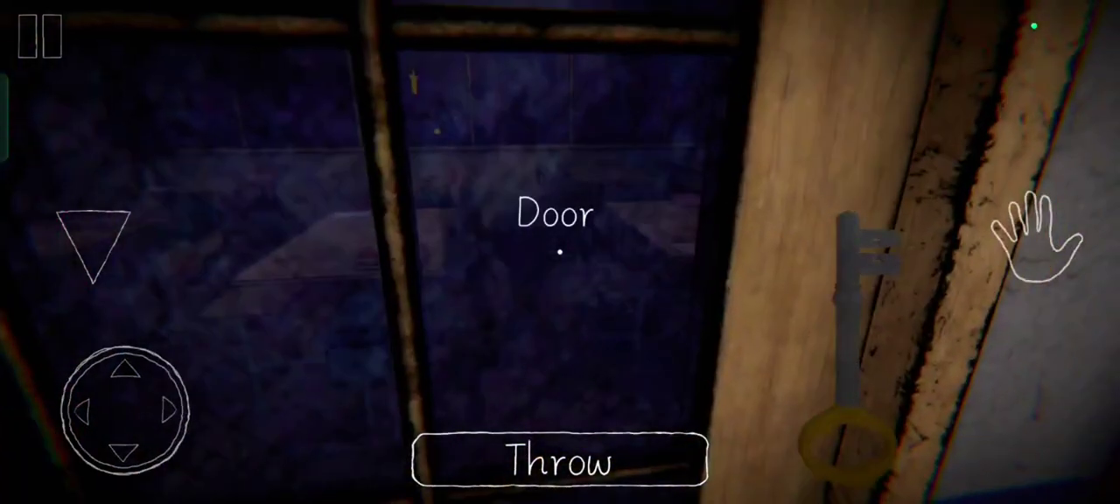
left_click(1036, 237)
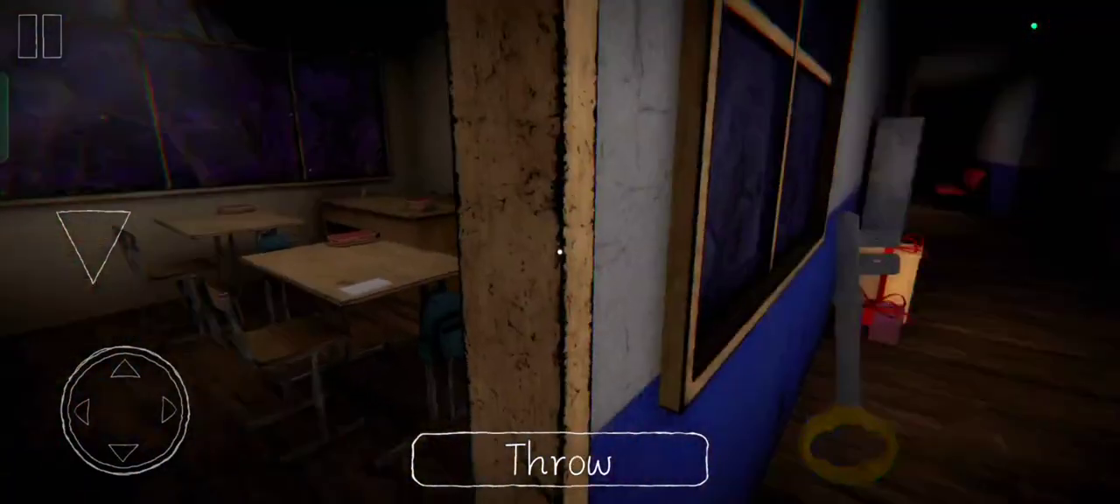
left_click_drag(125, 409, 86, 367)
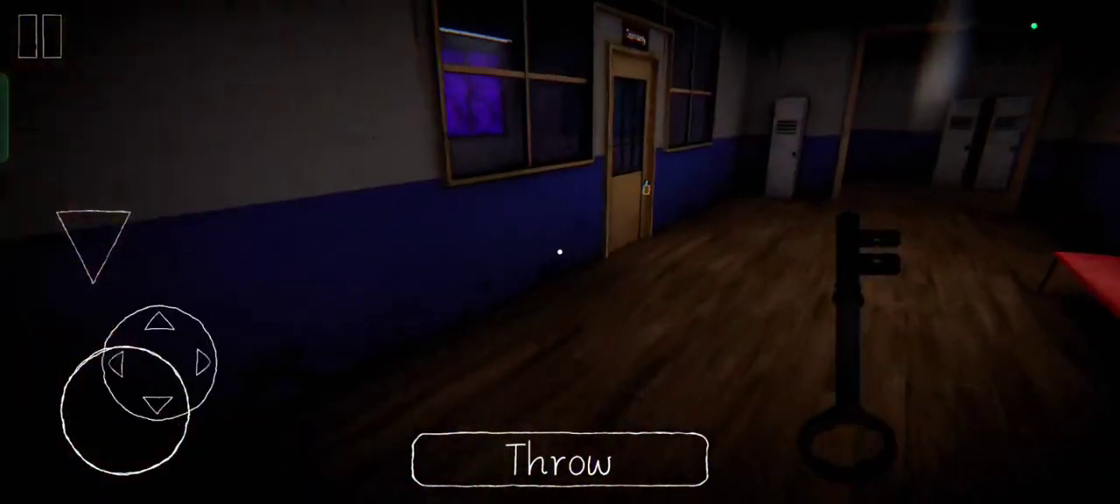
Check the padlocked door, then turn to the crowbar on the purple-windowed room's table.
left_click_drag(86, 367, 145, 350)
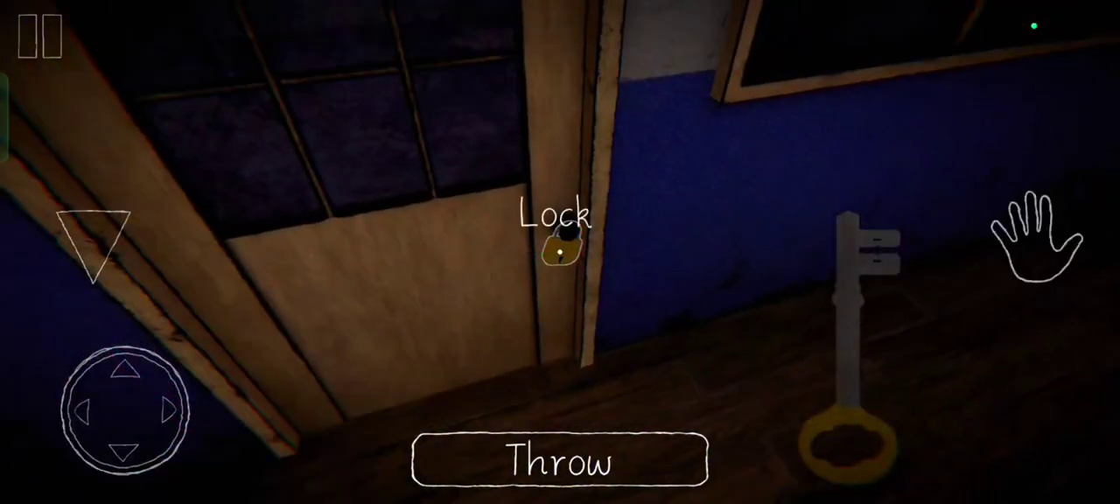
left_click_drag(787, 306, 791, 262)
left_click_drag(124, 409, 122, 442)
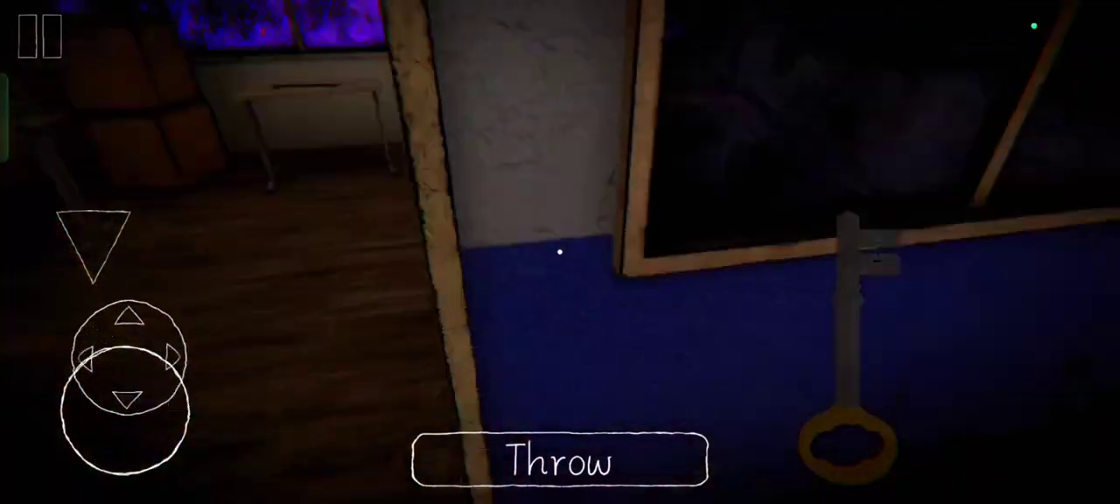
left_click_drag(700, 262, 874, 271)
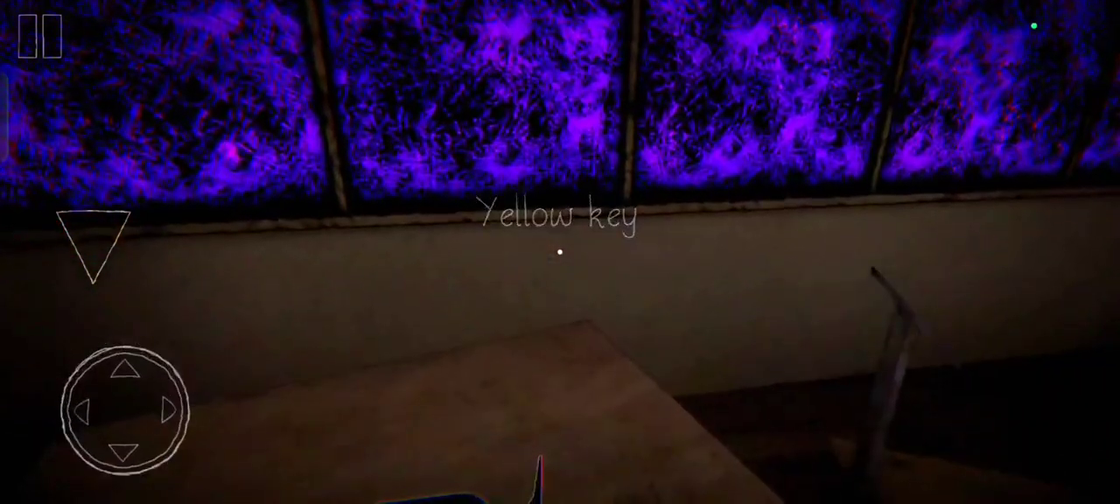
mouse_move(788, 218)
left_mouse_down()
mouse_move(787, 350)
mouse_move(613, 218)
left_mouse_up()
Walk past the lockers and burning barrel to the doorway with gift boxes.
left_click_drag(86, 363, 125, 409)
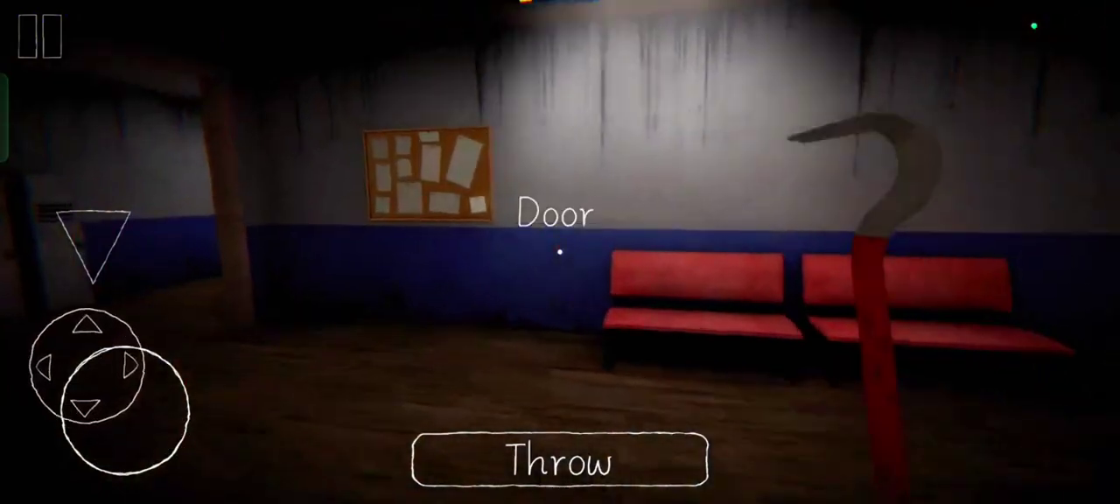
left_click_drag(700, 263, 919, 262)
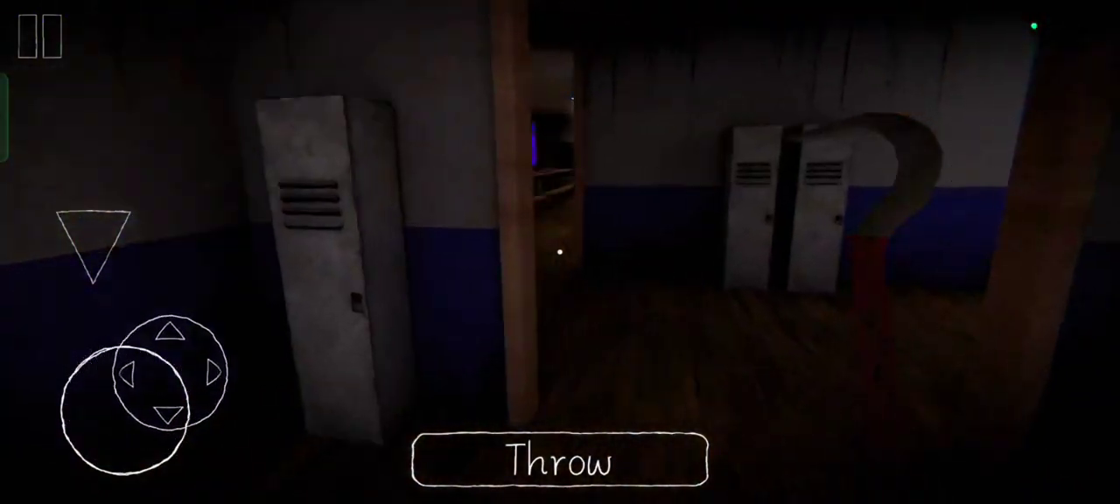
left_click_drag(700, 262, 875, 263)
mouse_move(788, 263)
left_mouse_down()
mouse_move(612, 262)
mouse_move(875, 262)
left_mouse_up()
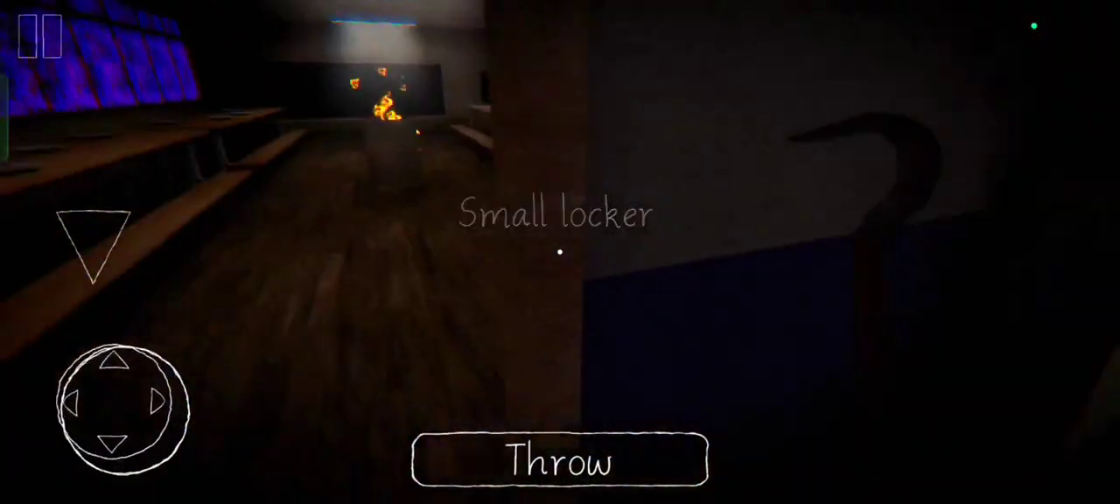
left_click_drag(124, 409, 124, 367)
left_click_drag(124, 409, 96, 367)
left_click_drag(787, 263, 699, 263)
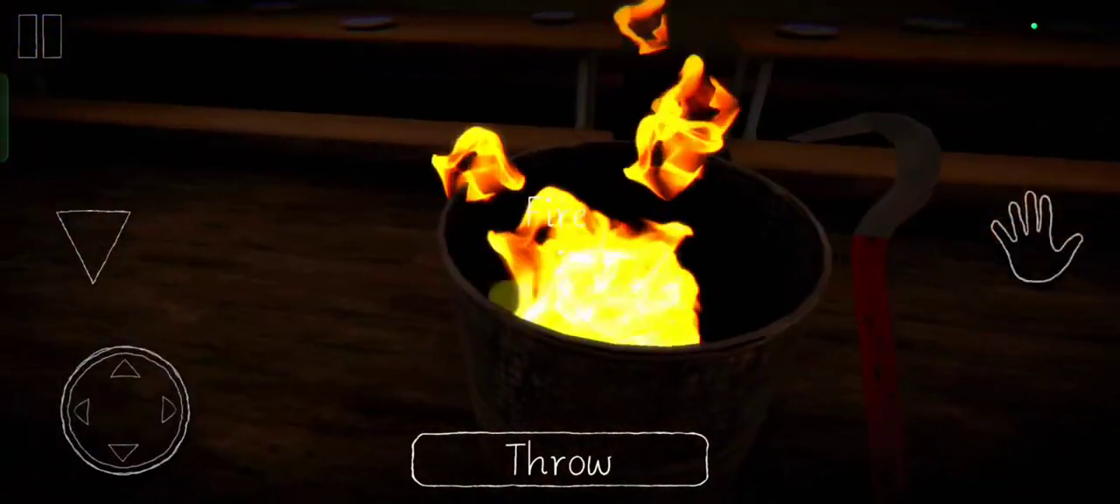
left_click_drag(787, 263, 525, 263)
left_click_drag(124, 409, 111, 362)
left_click_drag(787, 262, 568, 262)
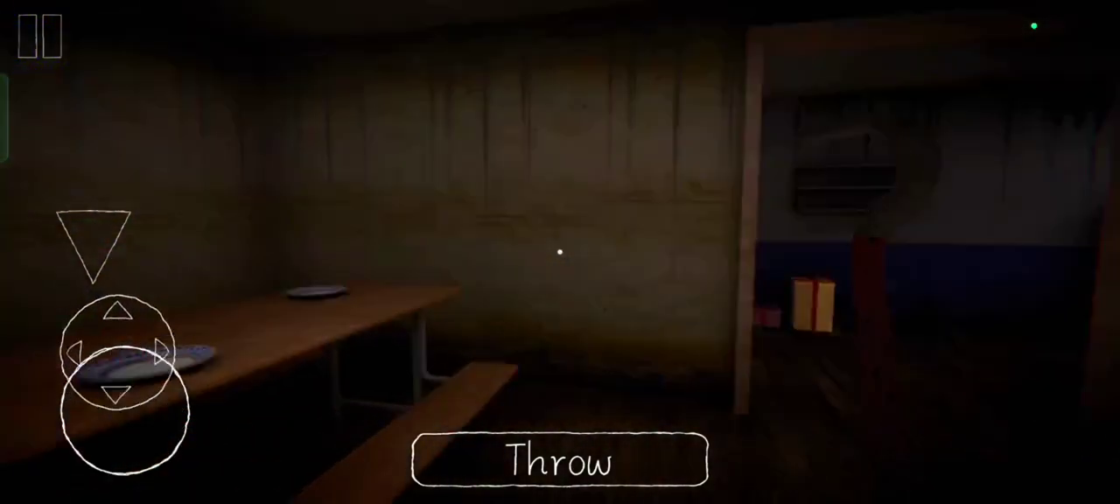
mouse_move(112, 362)
left_mouse_down()
mouse_move(156, 358)
mouse_move(105, 350)
mouse_move(137, 350)
mouse_move(67, 388)
mouse_move(117, 350)
left_mouse_up()
left_click_drag(787, 262, 525, 263)
Try the locked door in the next room, then turn toward the corridor.
left_click(1032, 237)
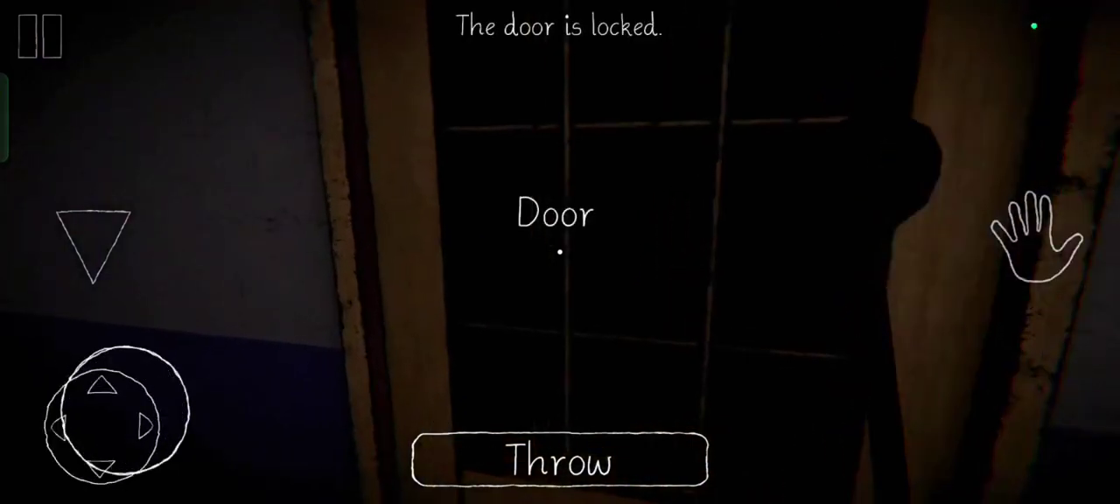
left_click_drag(120, 412, 125, 410)
left_click_drag(525, 262, 788, 263)
left_click_drag(181, 394, 138, 324)
left_click_drag(787, 262, 613, 262)
mouse_move(138, 324)
left_mouse_down()
mouse_move(99, 475)
mouse_move(127, 455)
left_mouse_up()
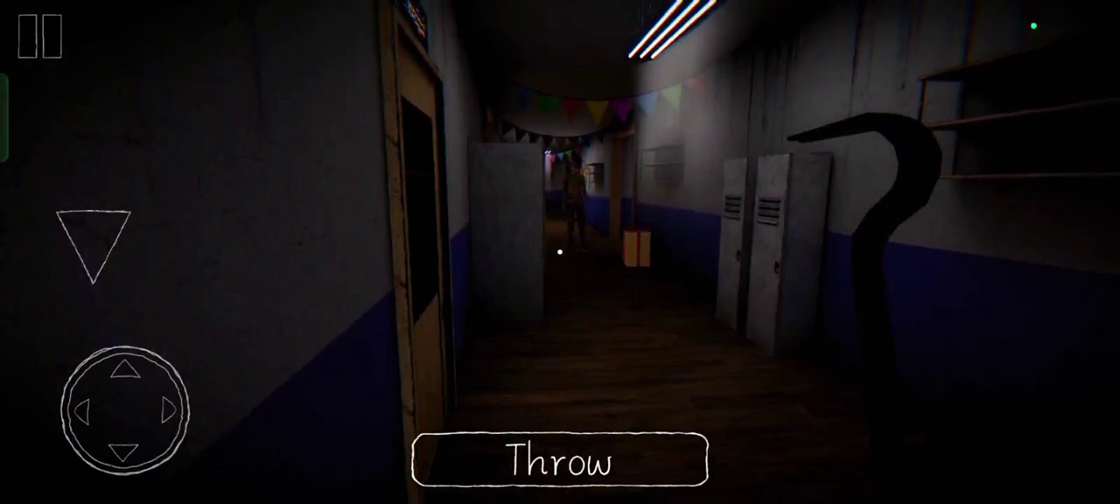
Walk the corridor past the lockers and stairwell to the boarded-up door.
left_click_drag(125, 409, 126, 364)
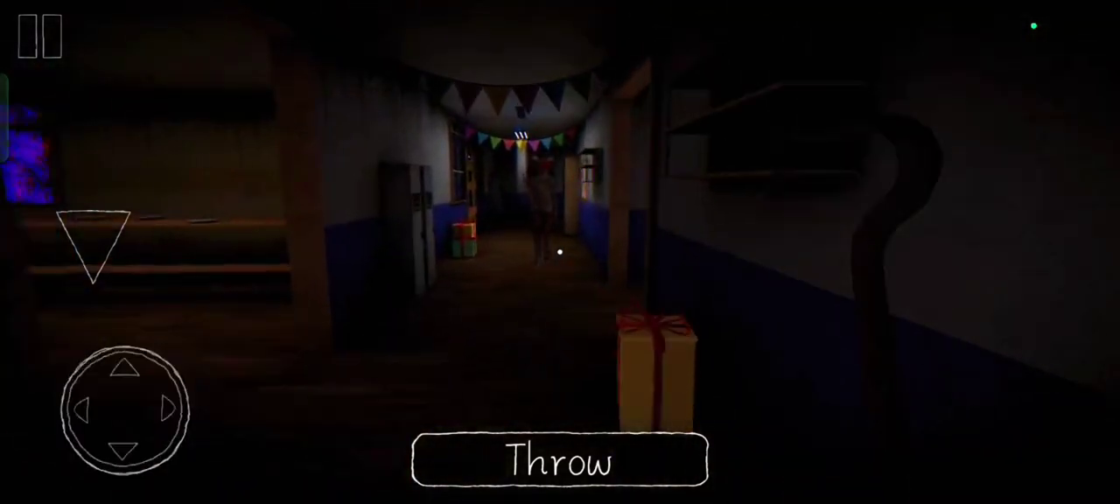
left_click_drag(612, 262, 788, 262)
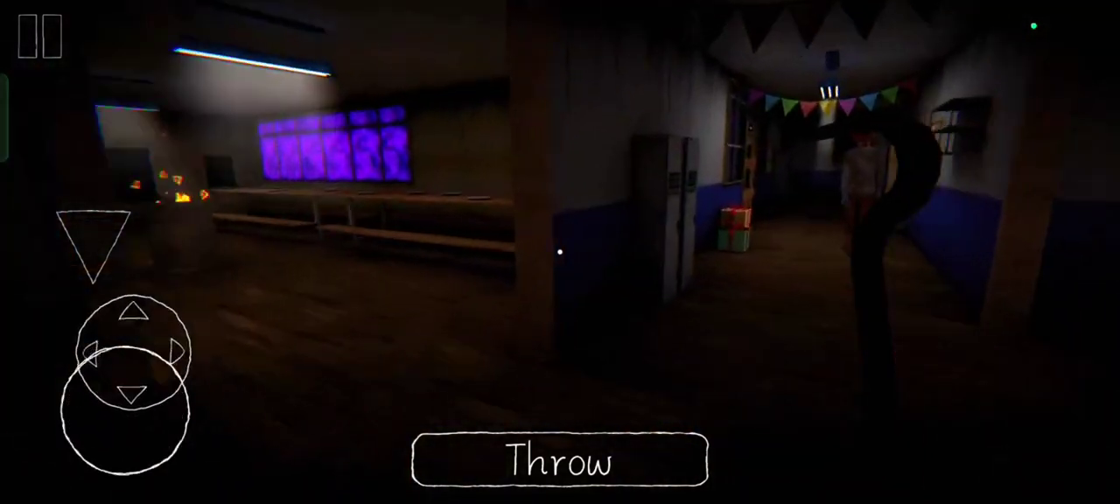
mouse_move(127, 364)
left_mouse_down()
mouse_move(75, 393)
mouse_move(118, 405)
mouse_move(96, 358)
left_mouse_up()
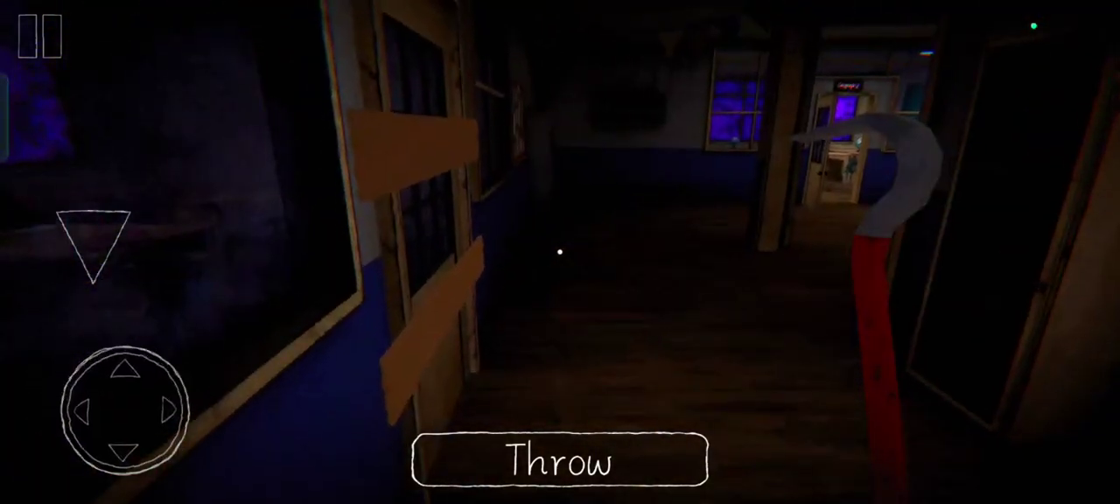
left_click_drag(700, 262, 874, 262)
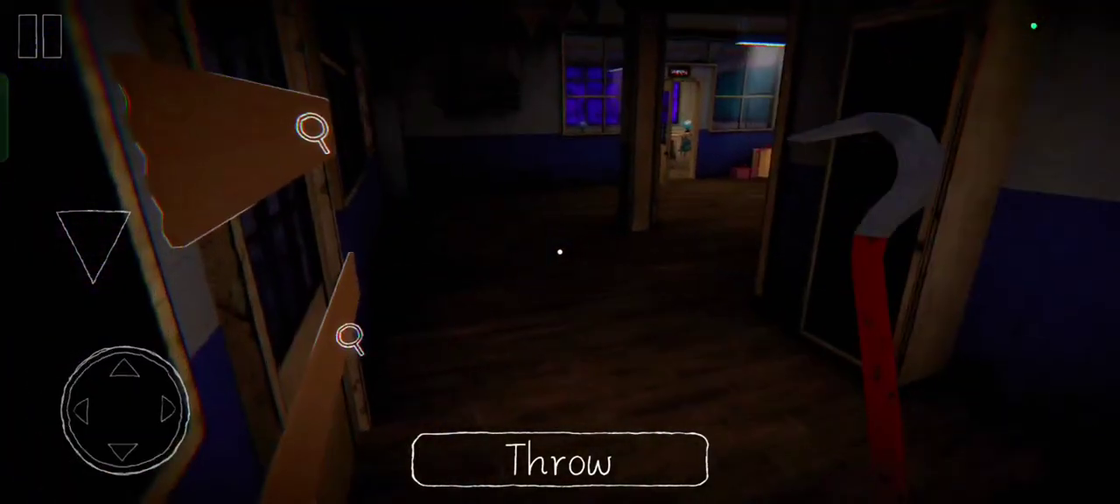
left_click_drag(125, 408, 120, 368)
left_click_drag(788, 262, 612, 263)
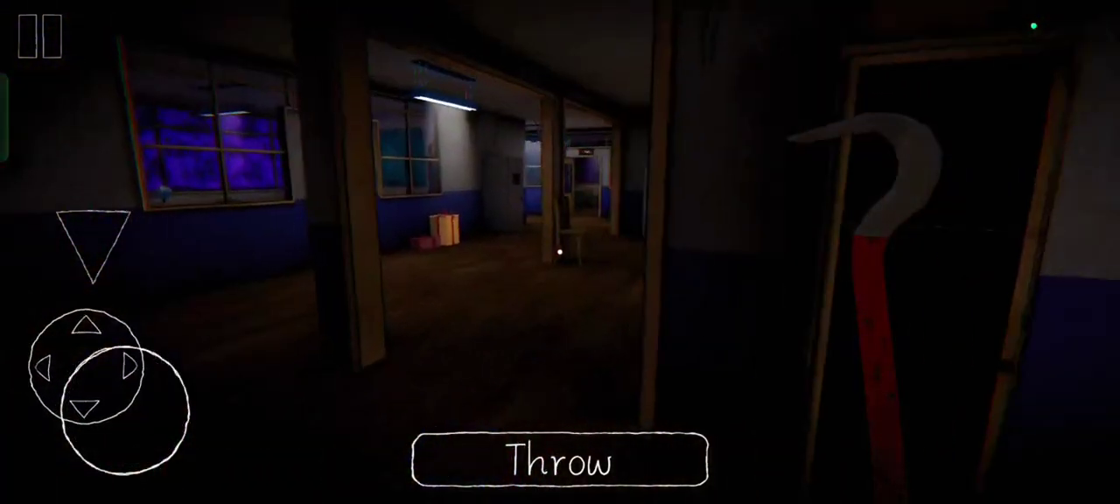
left_click_drag(122, 409, 70, 429)
left_click_drag(787, 262, 612, 263)
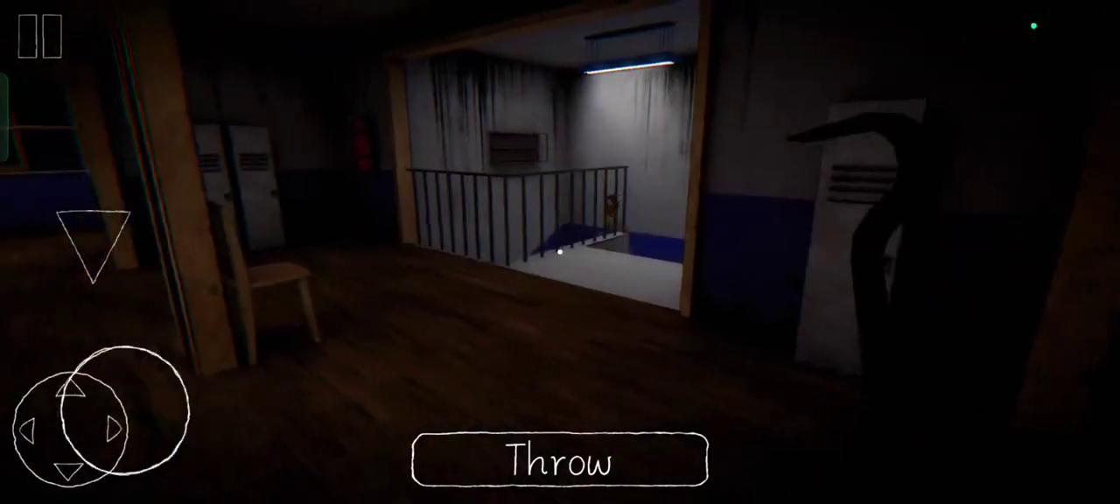
left_click_drag(70, 429, 75, 427)
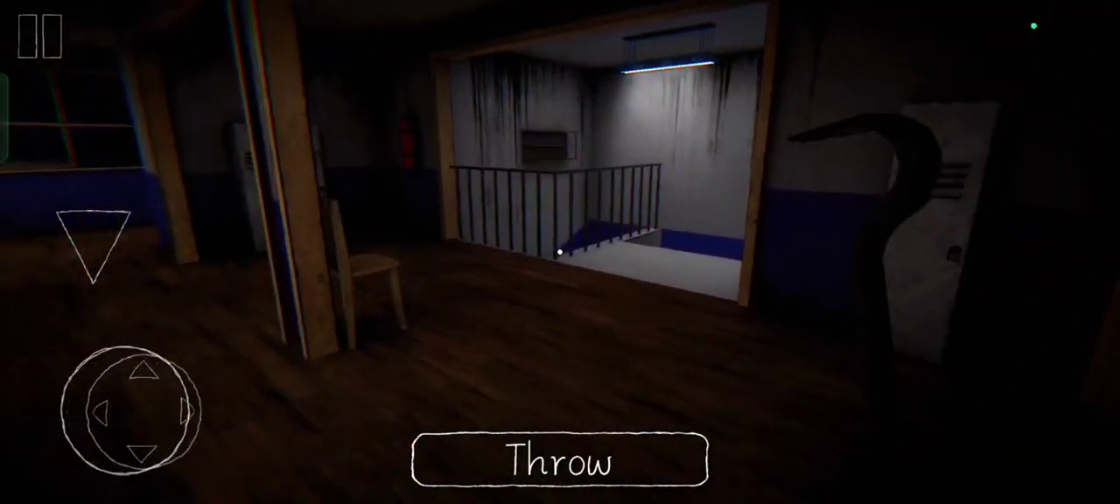
left_click_drag(613, 262, 831, 263)
left_click_drag(126, 409, 125, 376)
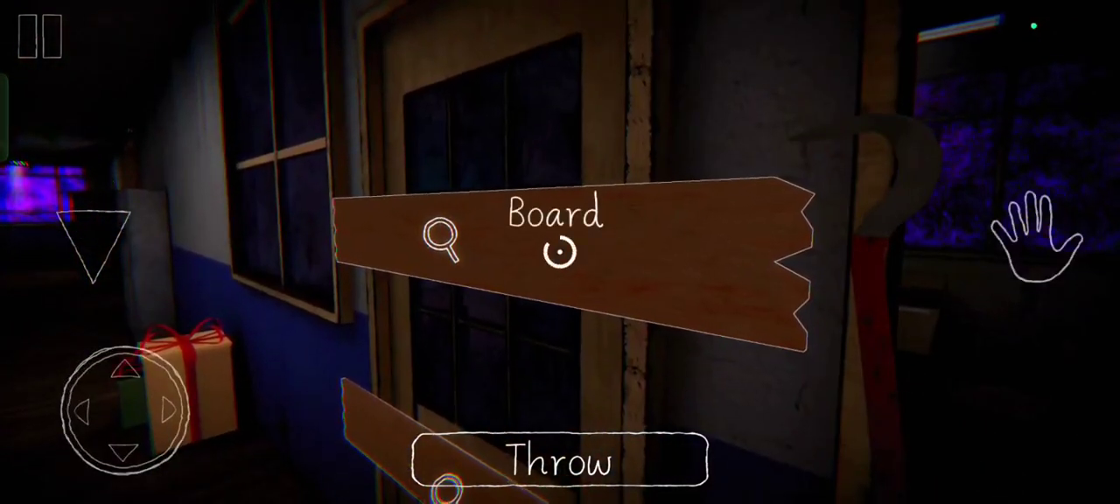
Walk back through the hallway into the classroom to the bucket by the teacher's desk.
left_click_drag(787, 263, 612, 298)
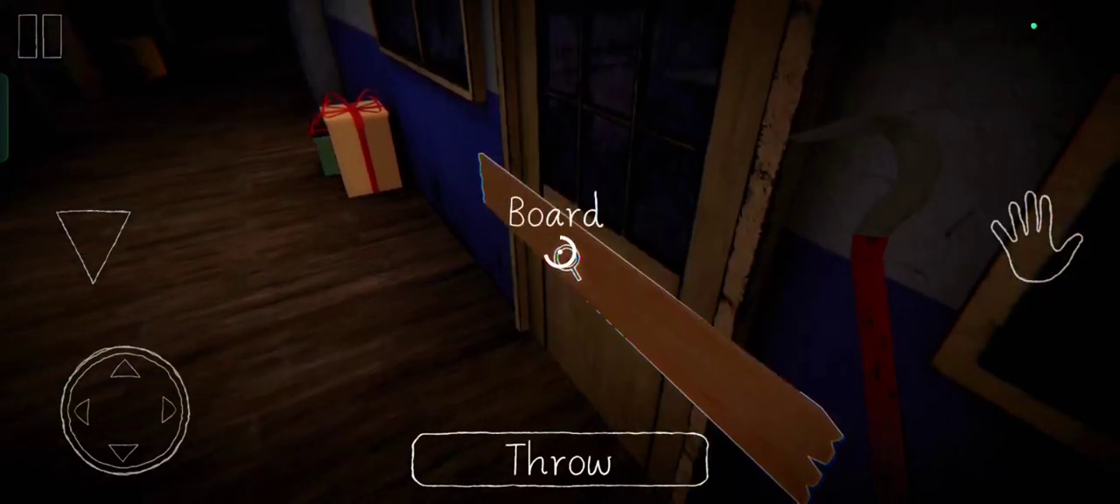
left_click_drag(125, 410, 70, 389)
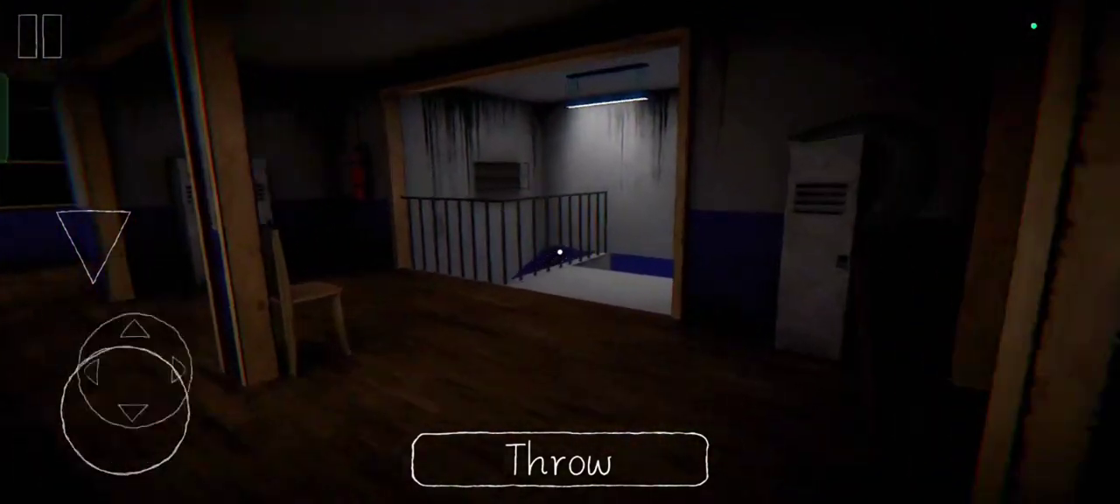
left_click_drag(175, 440, 125, 409)
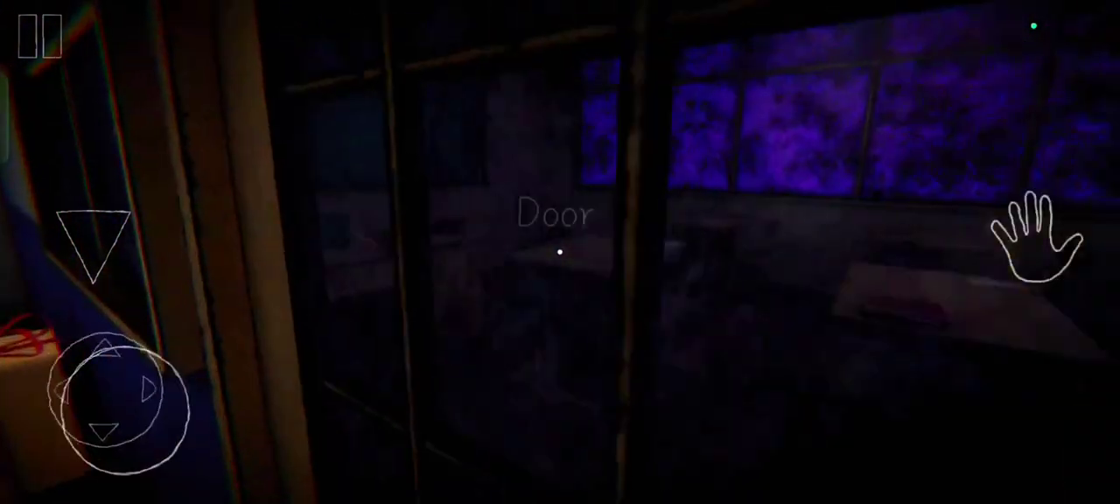
left_click_drag(175, 440, 125, 376)
left_click_drag(124, 409, 117, 429)
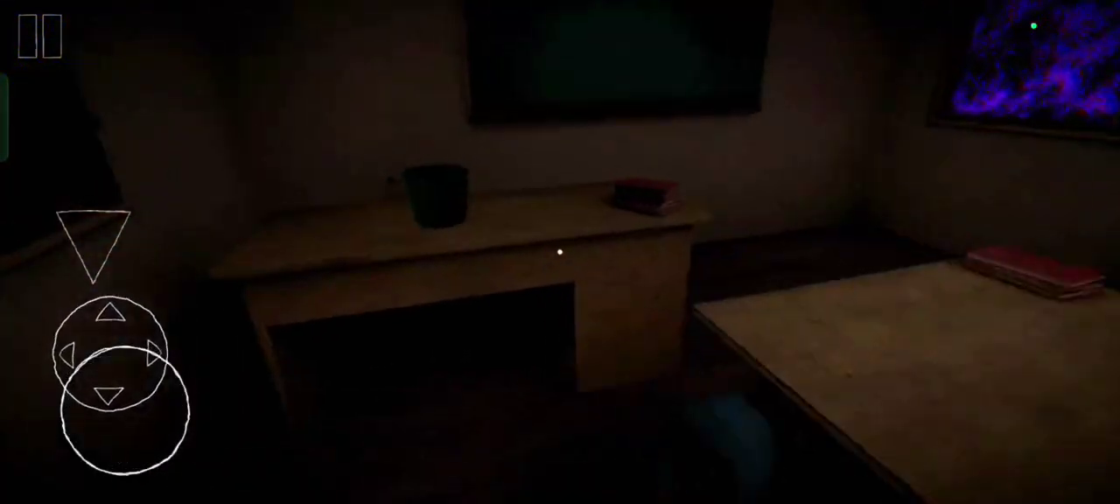
mouse_move(125, 410)
left_mouse_down()
mouse_move(113, 428)
mouse_move(72, 389)
left_mouse_up()
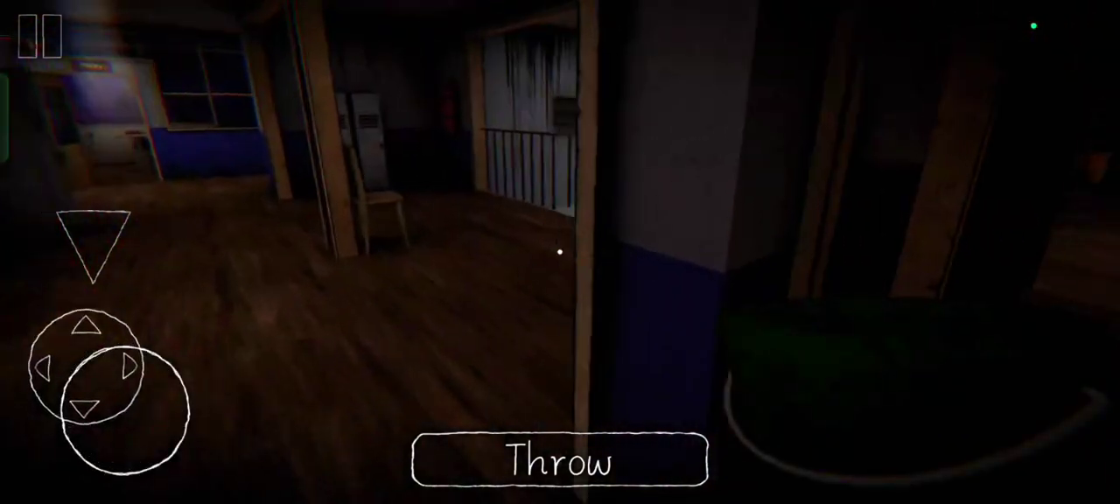
Explore the railing room, the shelf and the garage-door room while carrying the bucket.
left_click_drag(125, 409, 181, 393)
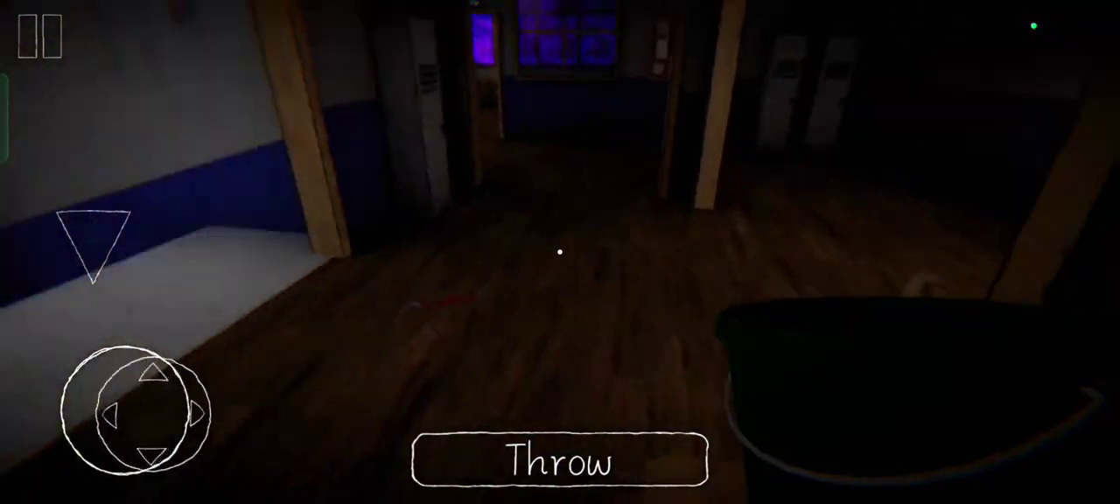
mouse_move(145, 354)
left_mouse_down()
mouse_move(70, 431)
mouse_move(125, 408)
left_mouse_up()
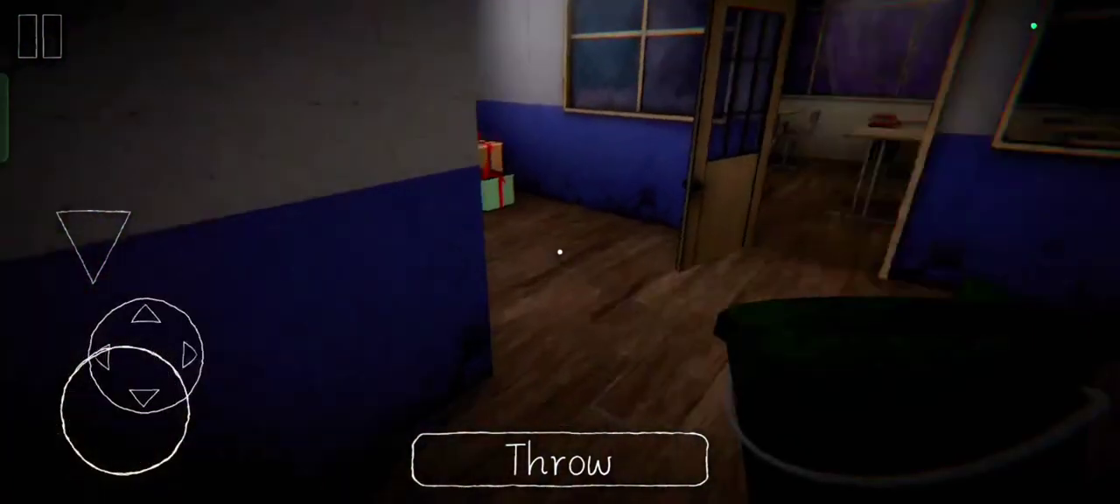
left_click_drag(127, 350, 125, 409)
left_click_drag(612, 262, 875, 263)
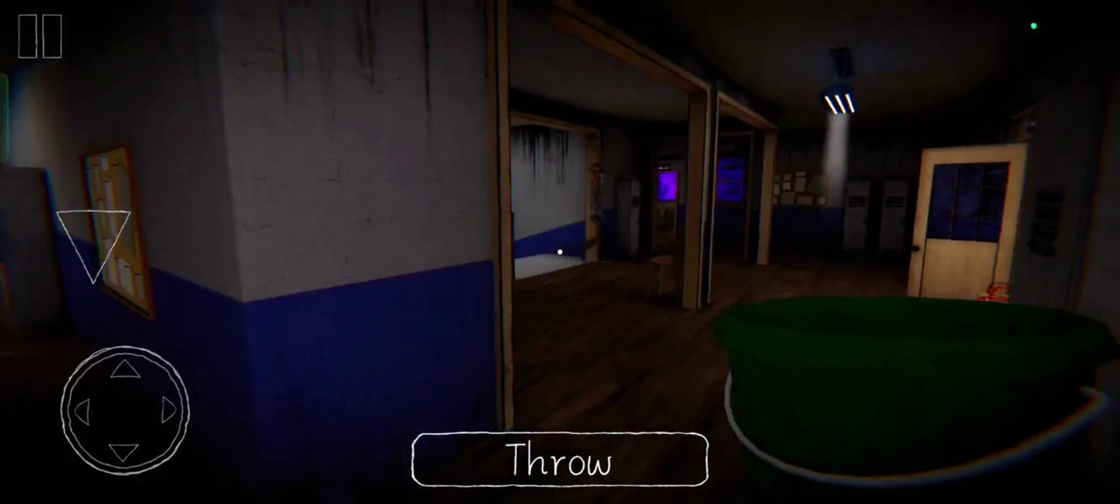
left_click_drag(125, 410, 132, 350)
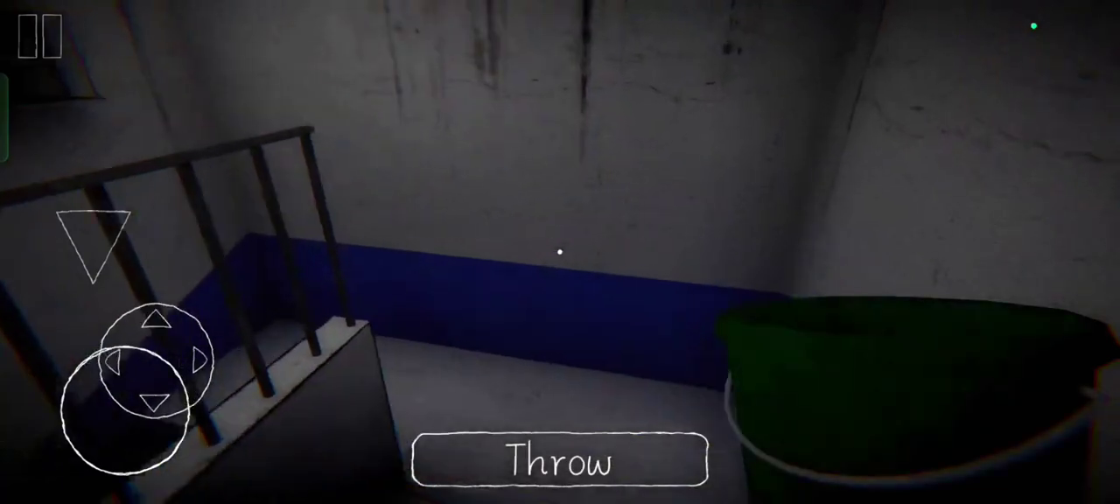
left_click_drag(612, 262, 875, 262)
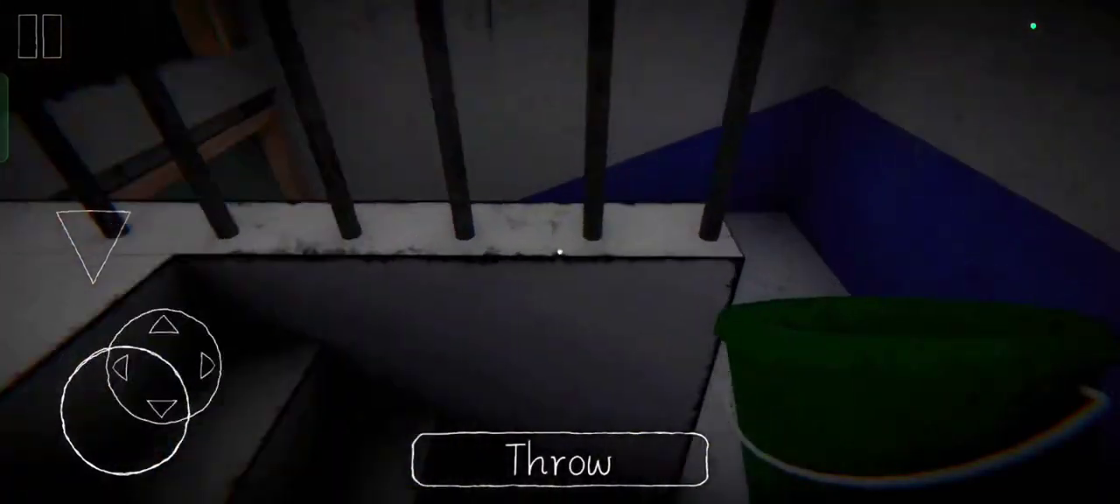
left_click_drag(125, 409, 114, 399)
mouse_move(787, 262)
left_mouse_down()
mouse_move(613, 263)
mouse_move(831, 262)
mouse_move(568, 262)
left_mouse_up()
left_click_drag(125, 409, 136, 349)
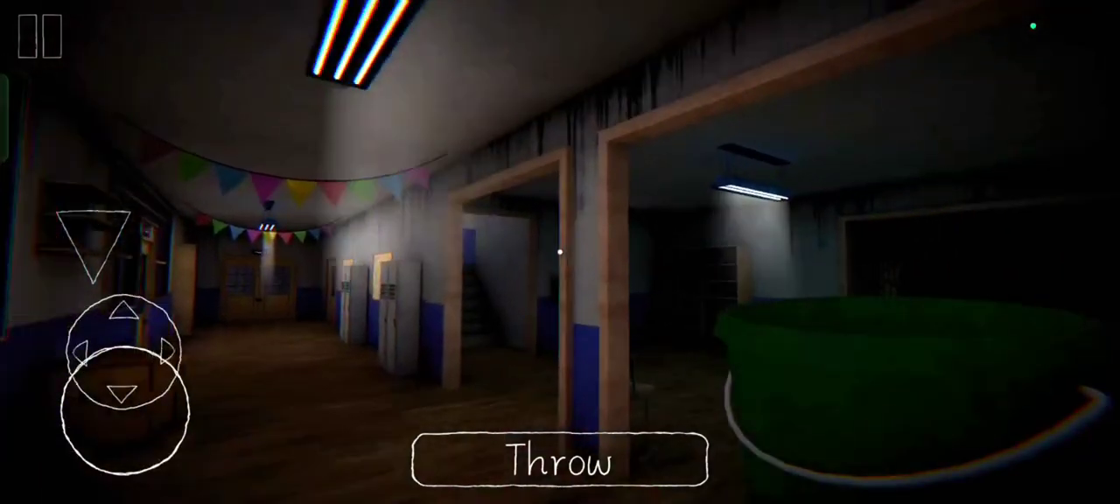
left_click_drag(613, 262, 831, 263)
Walk into the dark windowed room and try the locked double doors.
left_click_drag(124, 347, 161, 363)
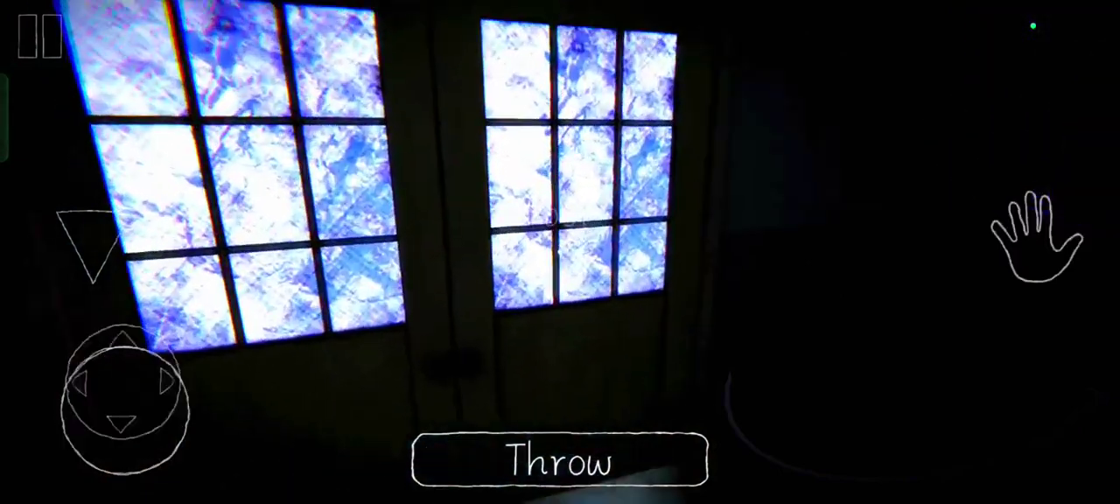
left_click(1032, 237)
left_click_drag(700, 262, 919, 262)
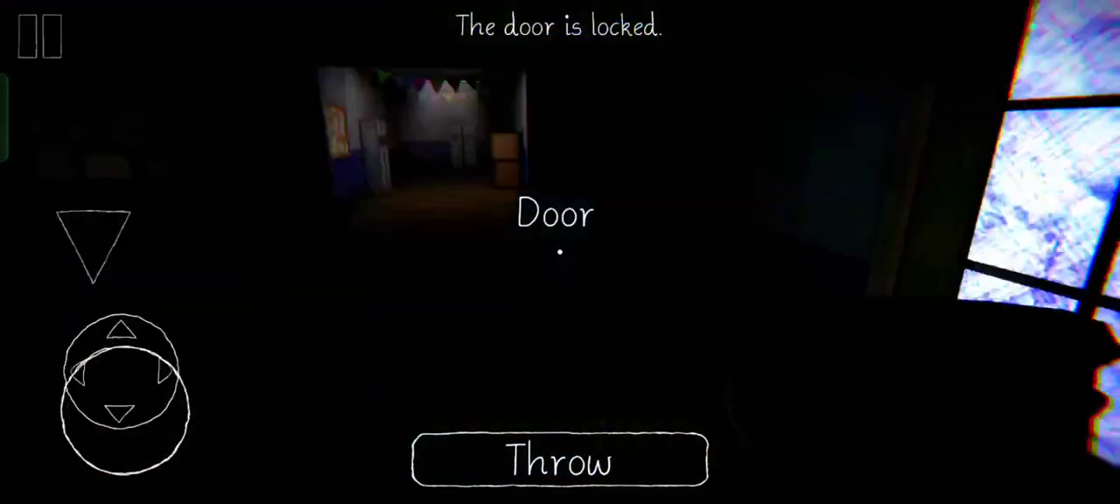
left_click_drag(700, 262, 875, 262)
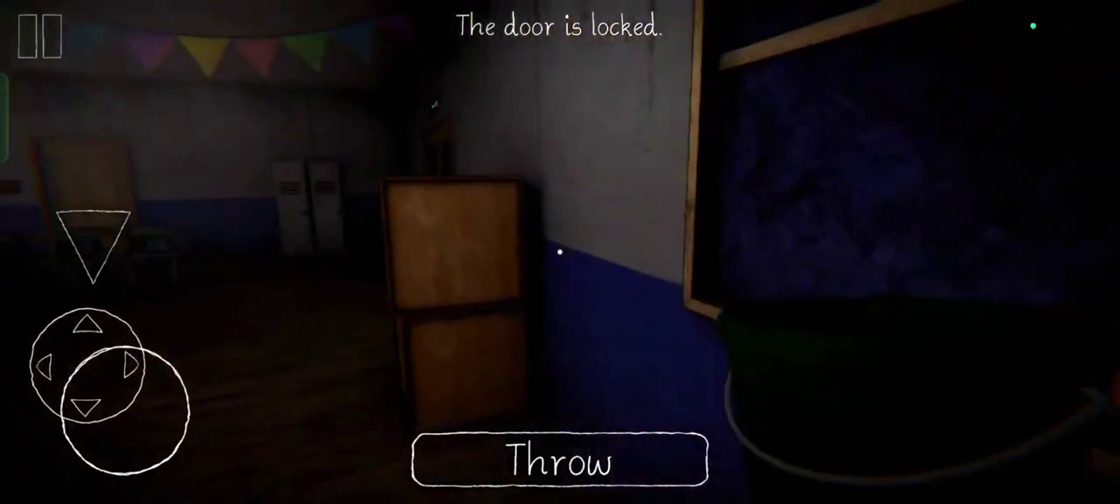
left_click_drag(700, 262, 963, 262)
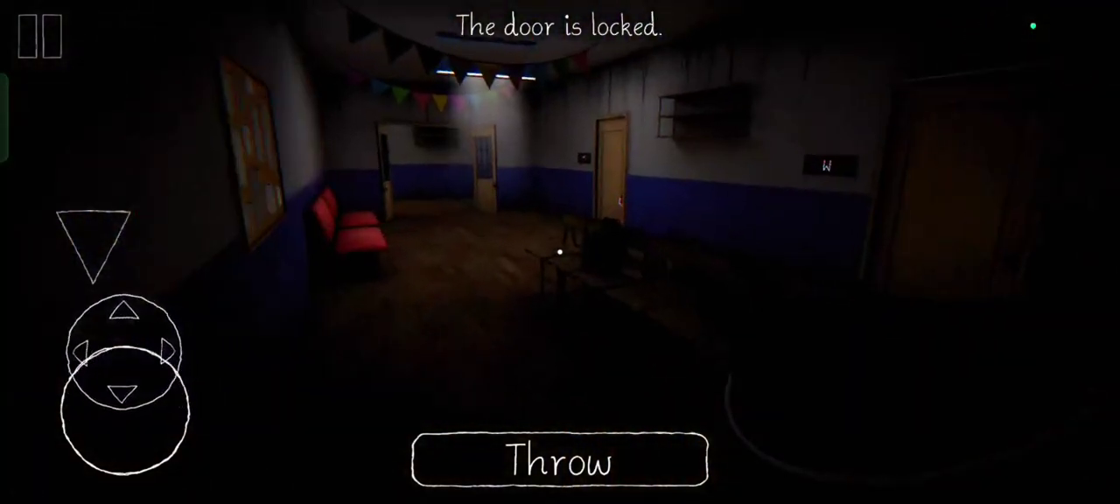
Walk down the hallway into the classroom and back to the hallway double doors.
left_click_drag(125, 410, 131, 332)
left_click_drag(699, 263, 962, 262)
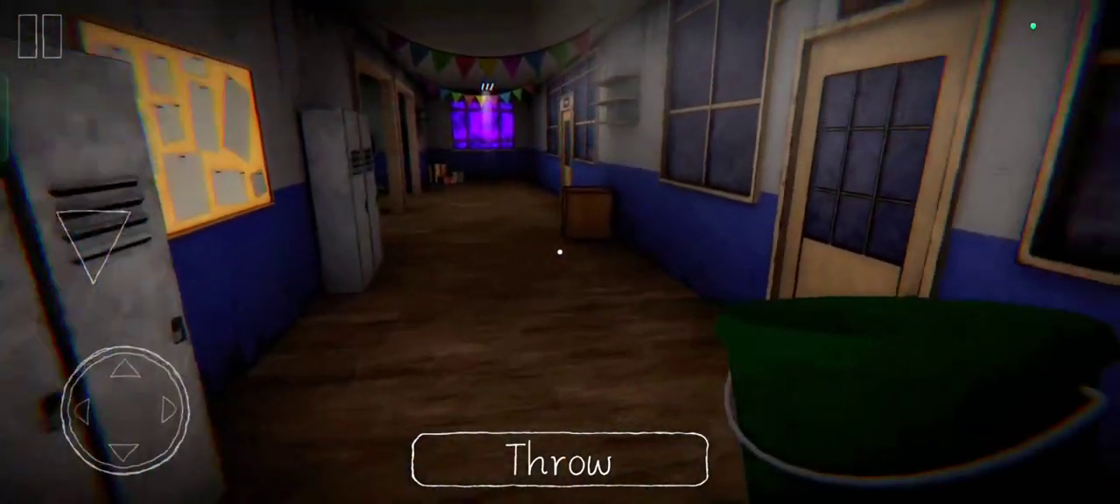
left_click_drag(875, 263, 613, 263)
left_click_drag(125, 409, 114, 420)
left_click_drag(700, 262, 962, 262)
left_click_drag(875, 263, 612, 263)
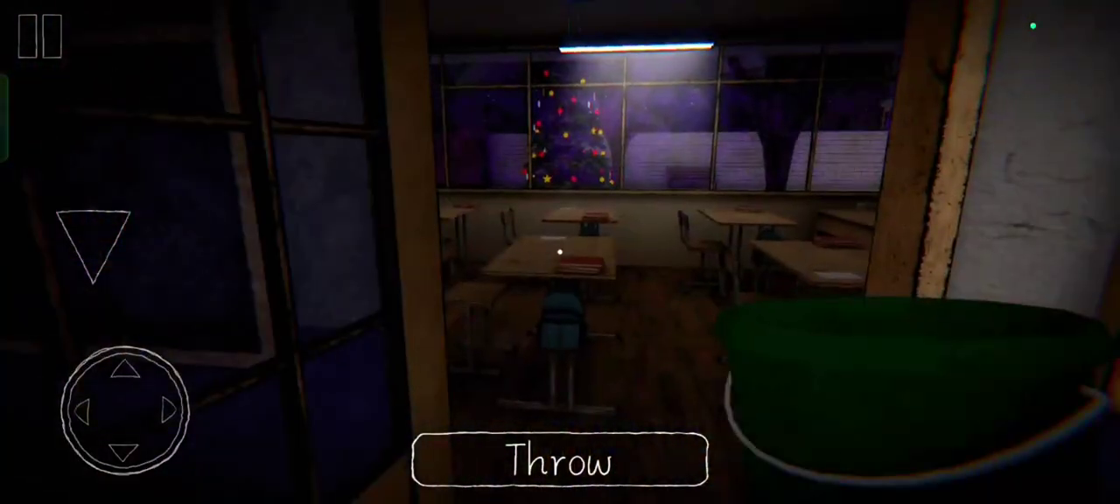
left_click_drag(124, 409, 113, 386)
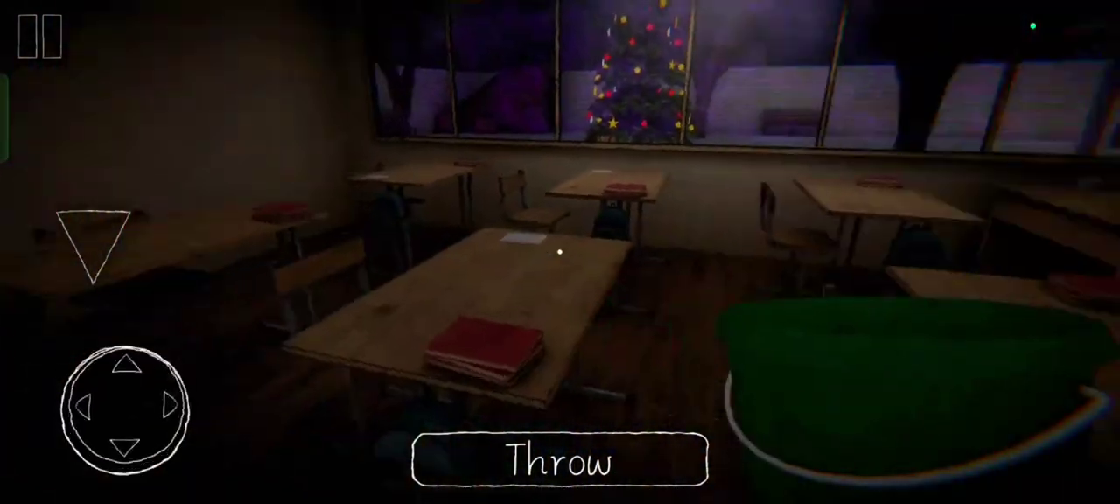
left_click_drag(874, 263, 612, 262)
left_click_drag(124, 409, 107, 354)
left_click_drag(700, 262, 962, 262)
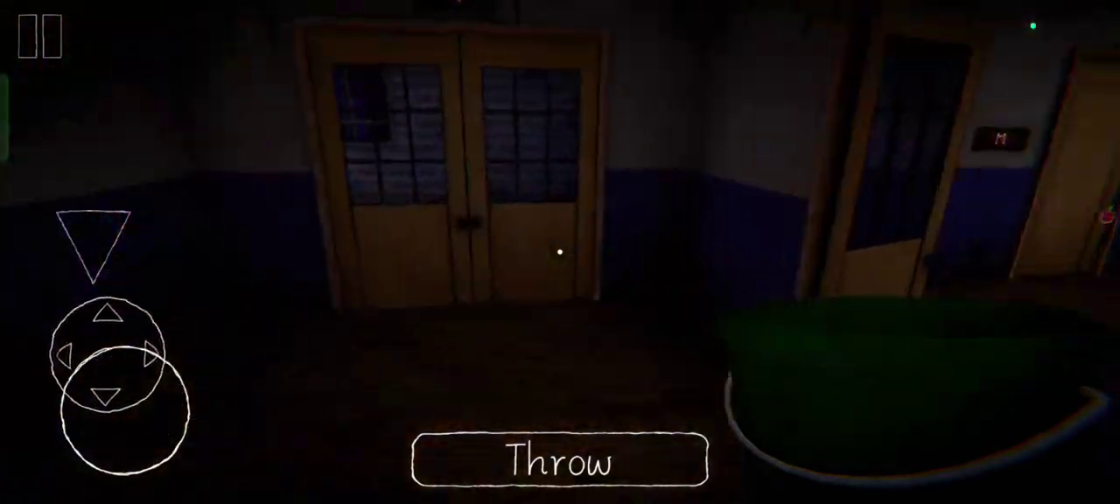
Open the double doors and look over the snowy courtyard and Christmas tree.
left_click(1037, 236)
left_click_drag(124, 409, 129, 341)
left_click_drag(699, 262, 962, 262)
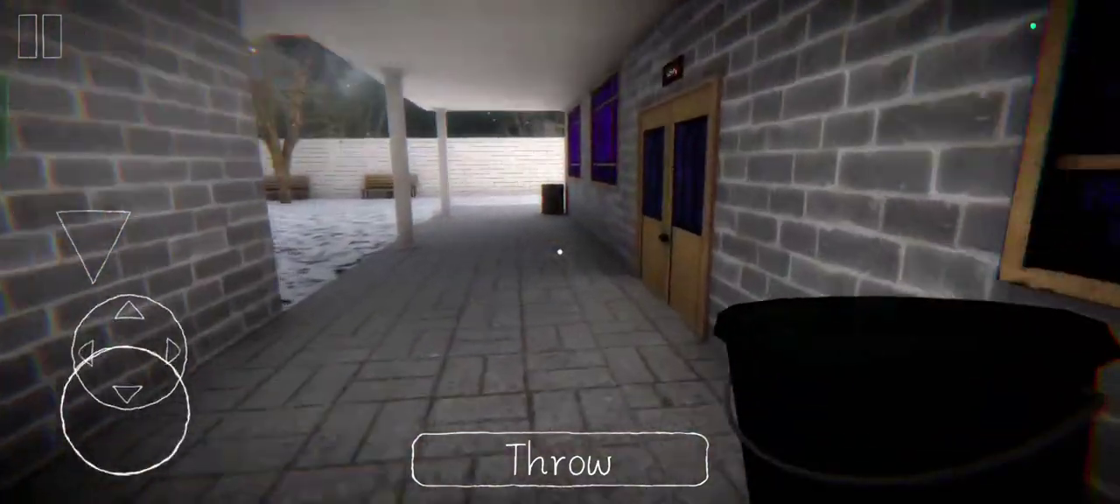
left_click_drag(700, 262, 874, 262)
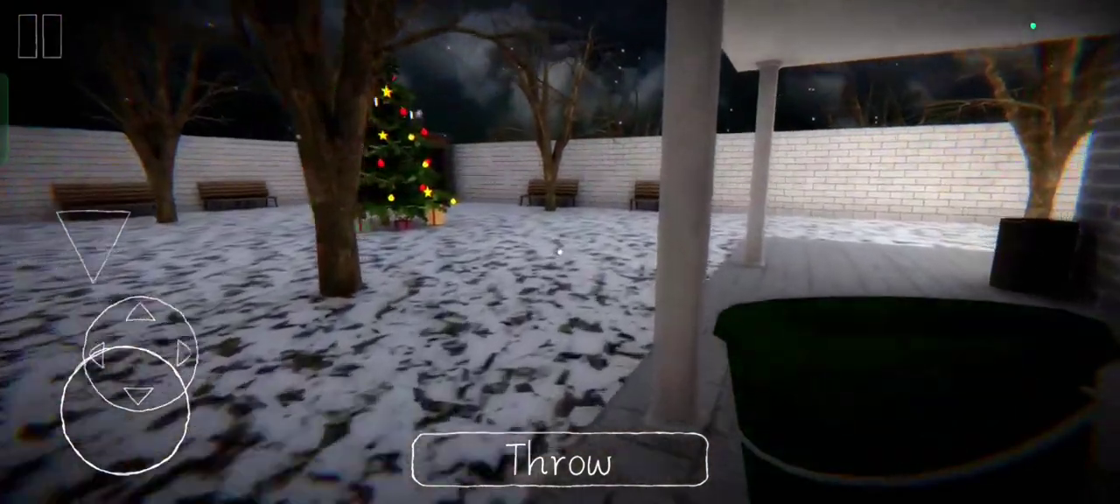
left_click_drag(700, 263, 831, 262)
left_click_drag(787, 306, 568, 219)
mouse_move(700, 307)
left_mouse_down()
mouse_move(700, 219)
mouse_move(700, 306)
left_mouse_up()
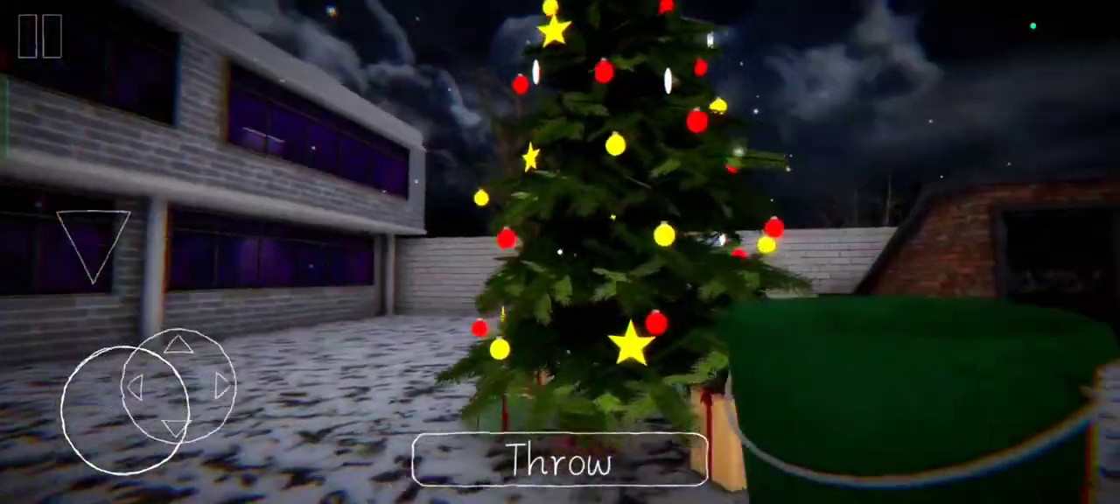
Cross the courtyard past the benches and look into the water barrel.
mouse_move(138, 350)
left_mouse_down()
mouse_move(148, 446)
mouse_move(127, 376)
left_mouse_up()
left_click_drag(787, 262, 350, 262)
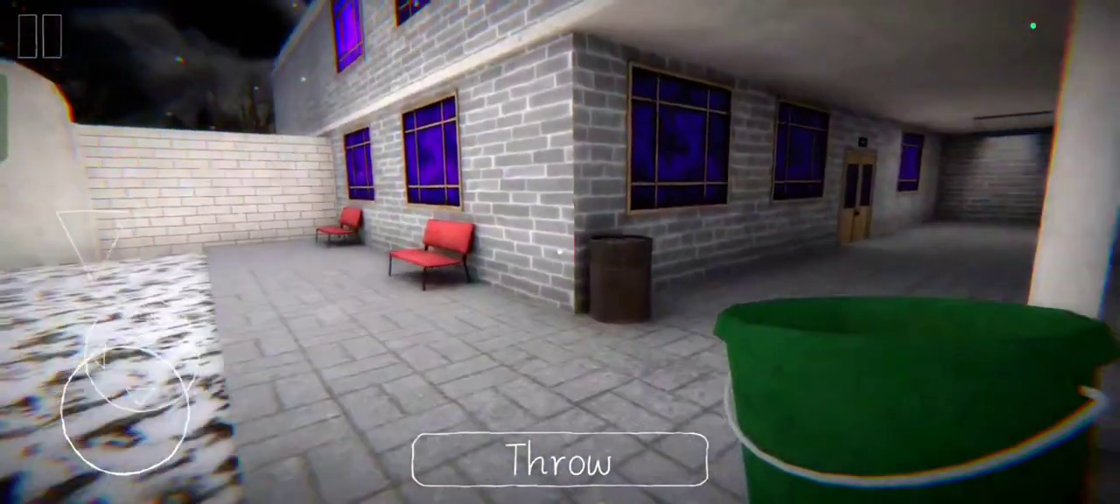
left_click_drag(126, 411, 125, 368)
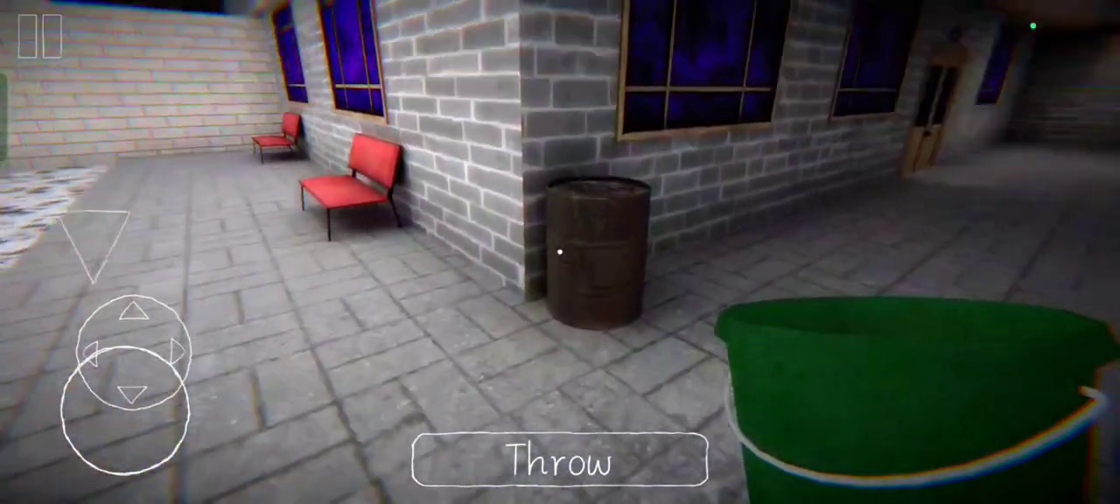
left_click_drag(700, 263, 700, 350)
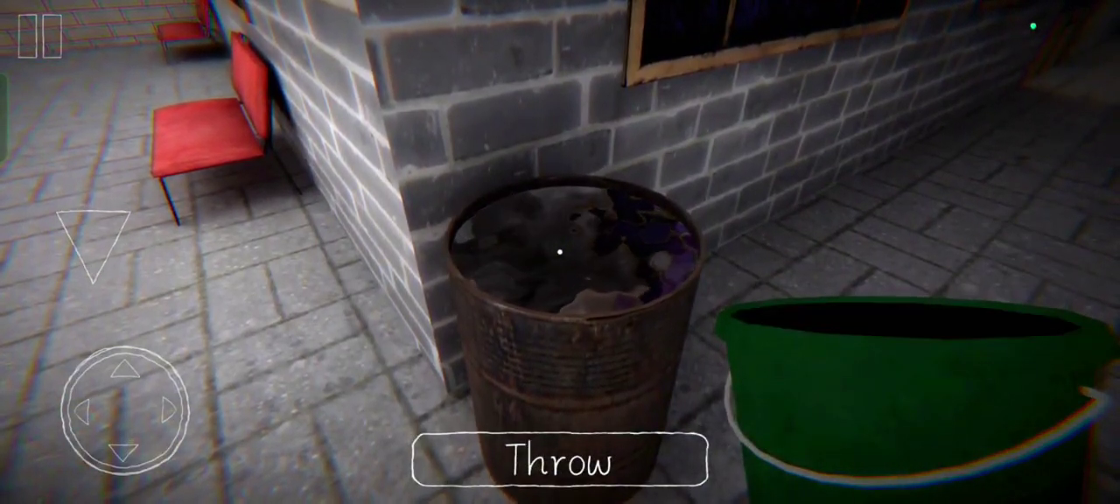
left_click_drag(700, 307, 831, 245)
Follow the brick corridor back indoors toward the dark classroom.
left_click_drag(125, 409, 131, 376)
left_click_drag(831, 245, 1050, 245)
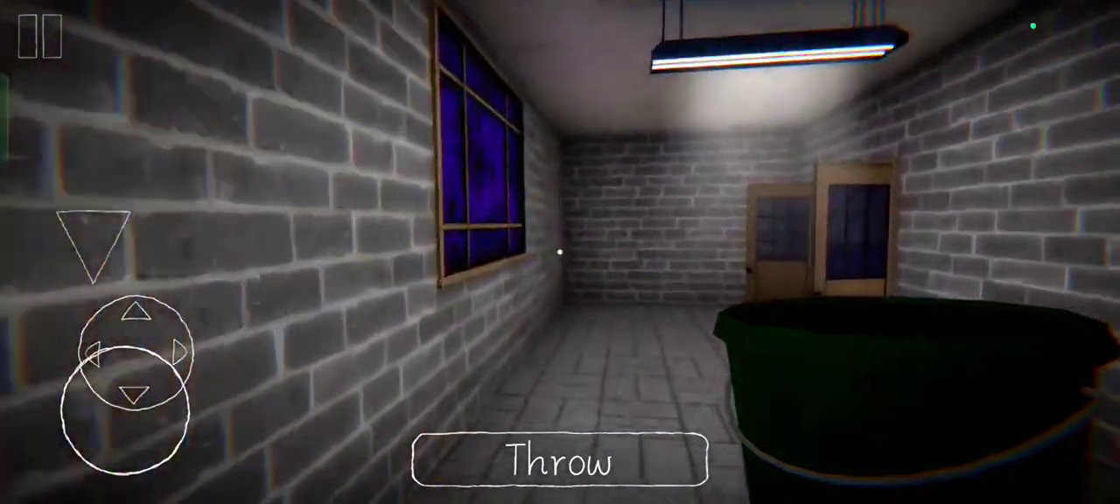
left_click_drag(134, 350, 125, 345)
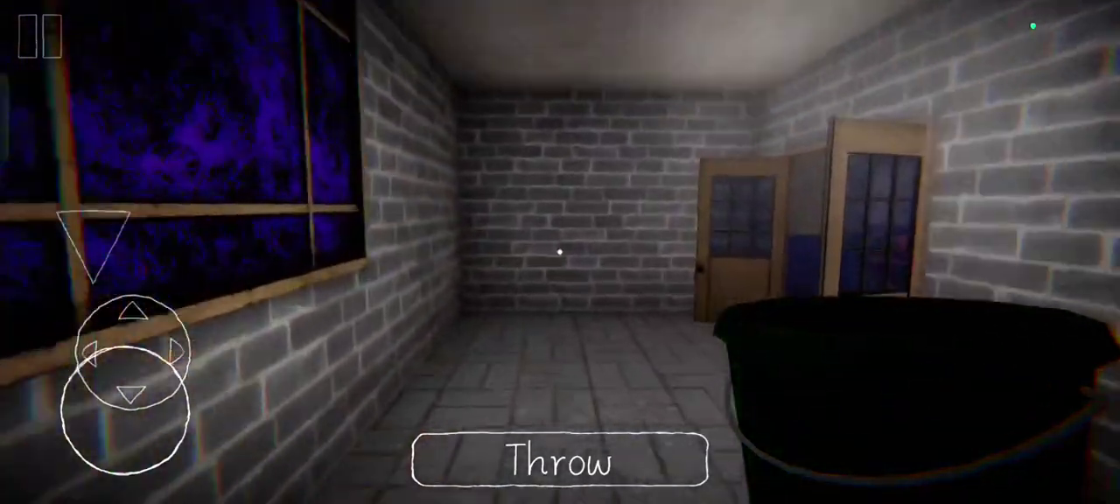
left_click_drag(787, 262, 524, 262)
left_click_drag(875, 262, 568, 262)
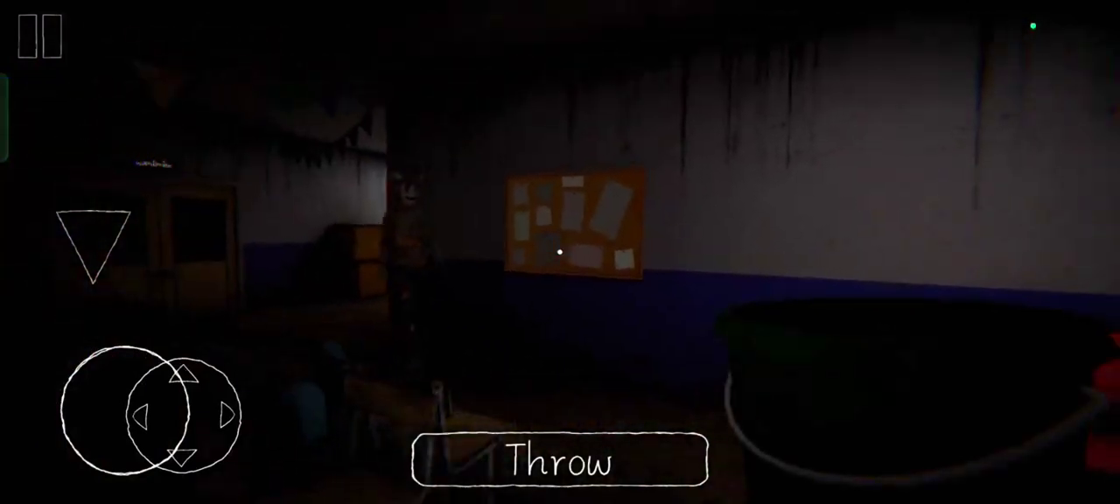
Head past the red seats through the lit hallway into the dark stair area.
left_click_drag(612, 262, 788, 262)
left_click_drag(183, 411, 142, 354)
left_click_drag(787, 262, 875, 262)
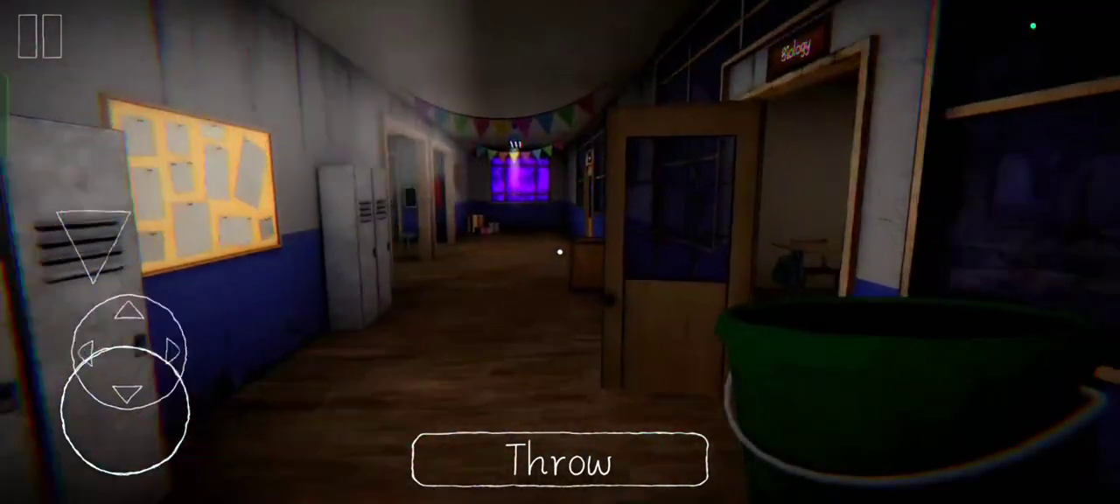
mouse_move(787, 263)
left_mouse_down()
mouse_move(875, 262)
mouse_move(525, 262)
left_mouse_up()
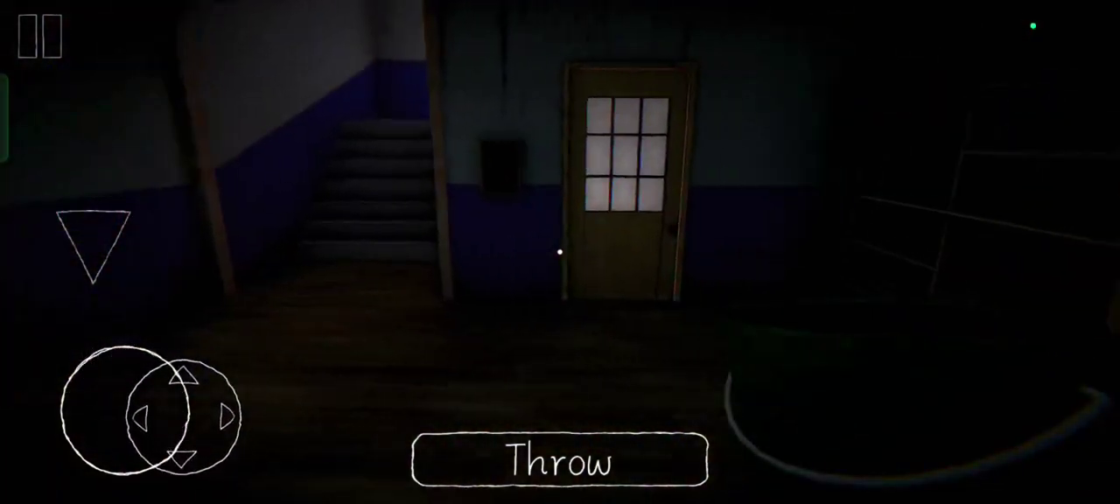
left_click_drag(184, 411, 100, 355)
left_click_drag(612, 262, 700, 263)
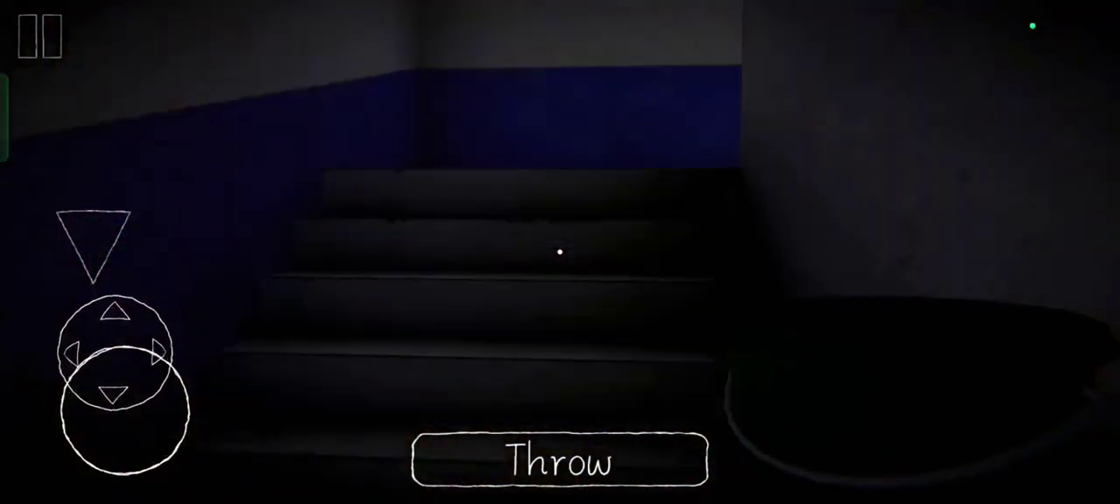
Climb the stairs and walk past the lockers to the burning barrel.
left_click_drag(114, 350, 131, 350)
mouse_move(700, 262)
left_mouse_down()
mouse_move(525, 263)
mouse_move(700, 263)
mouse_move(568, 262)
left_mouse_up()
left_click_drag(160, 361, 136, 350)
left_click_drag(700, 263, 569, 263)
left_click_drag(136, 313, 127, 311)
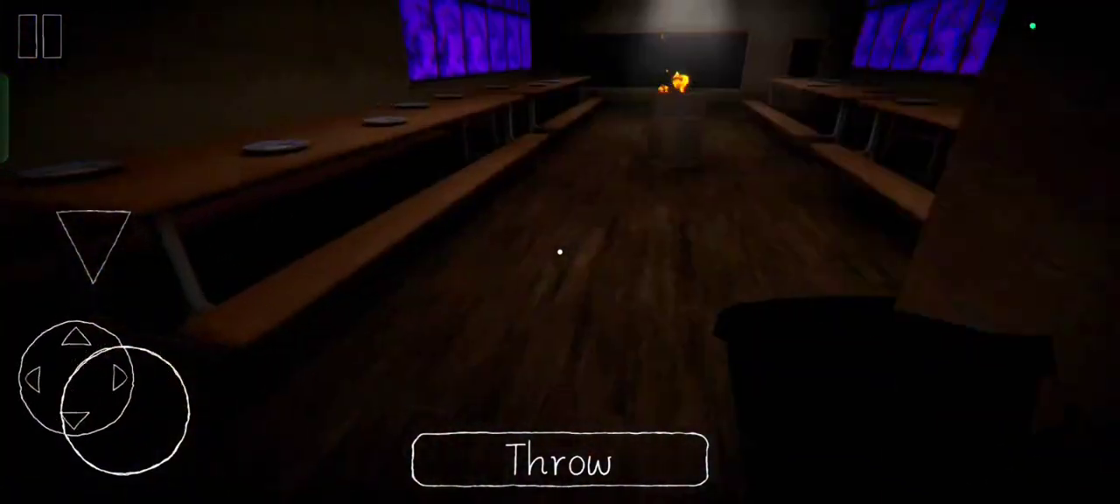
left_click_drag(125, 409, 125, 376)
mouse_move(699, 262)
left_mouse_down()
mouse_move(612, 263)
mouse_move(700, 262)
mouse_move(700, 315)
left_mouse_up()
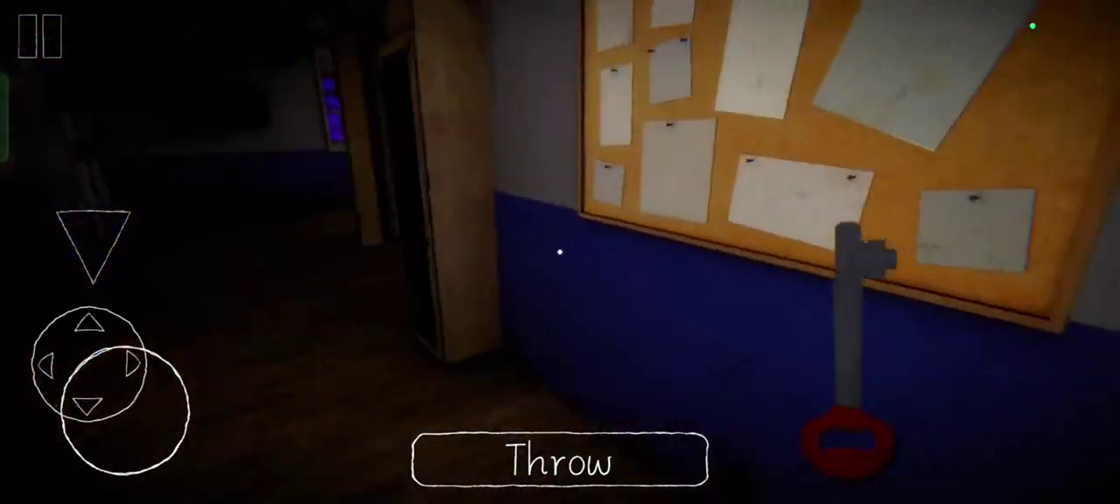
Go down the stairwell past the cupboard room into the dark room.
mouse_move(613, 262)
left_mouse_down()
mouse_move(788, 263)
mouse_move(744, 262)
left_mouse_up()
left_click_drag(126, 410, 100, 350)
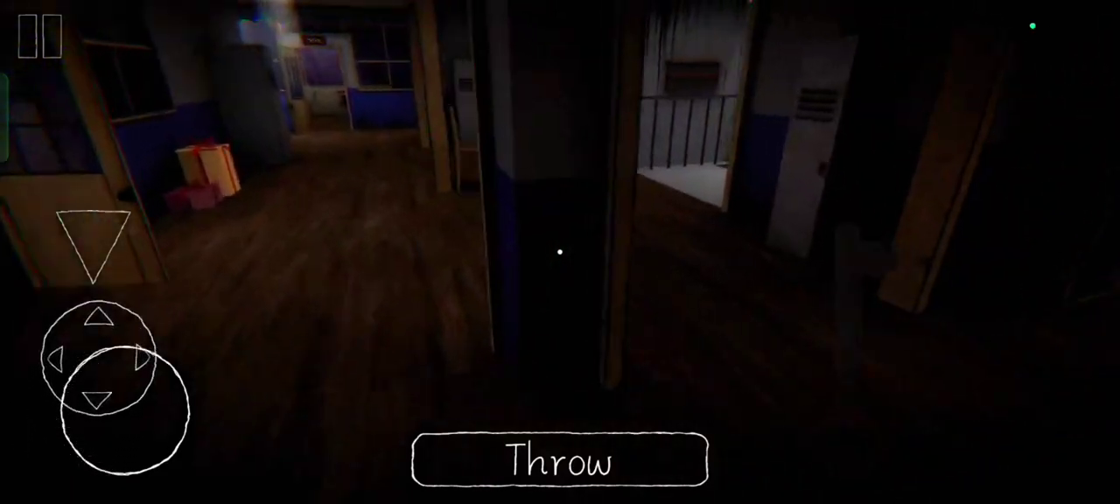
left_click_drag(700, 263, 875, 262)
mouse_move(100, 350)
left_mouse_down()
mouse_move(158, 362)
mouse_move(176, 380)
left_mouse_up()
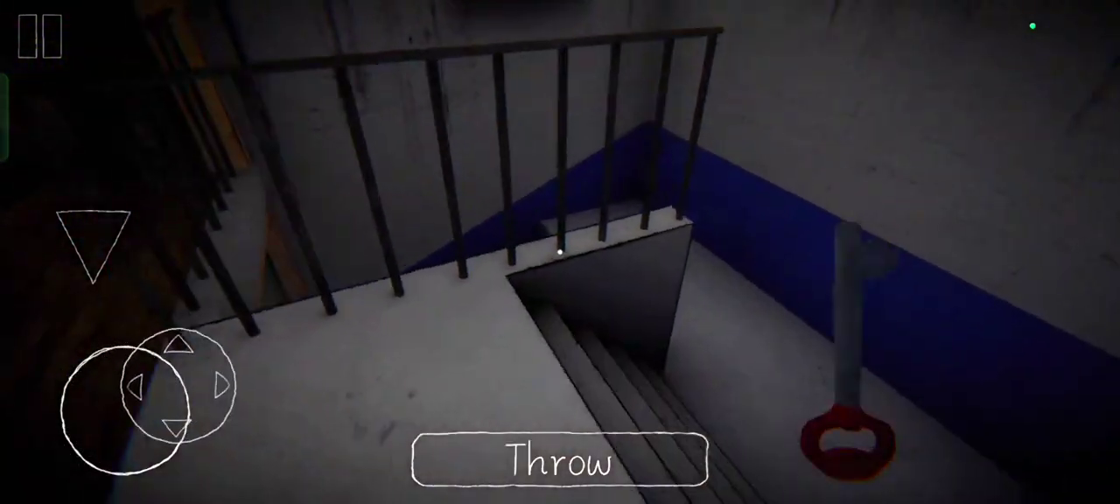
left_click_drag(699, 263, 875, 262)
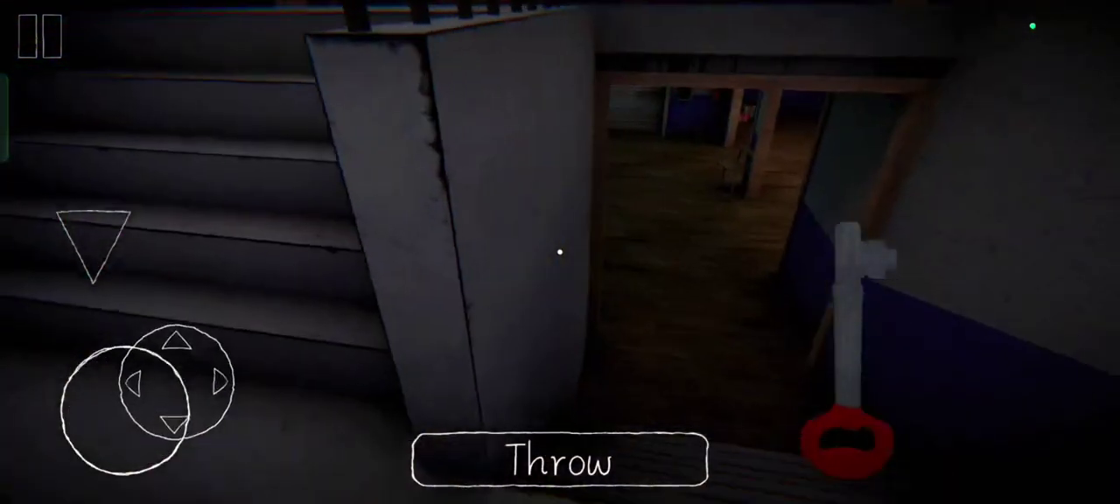
left_click_drag(176, 380, 168, 367)
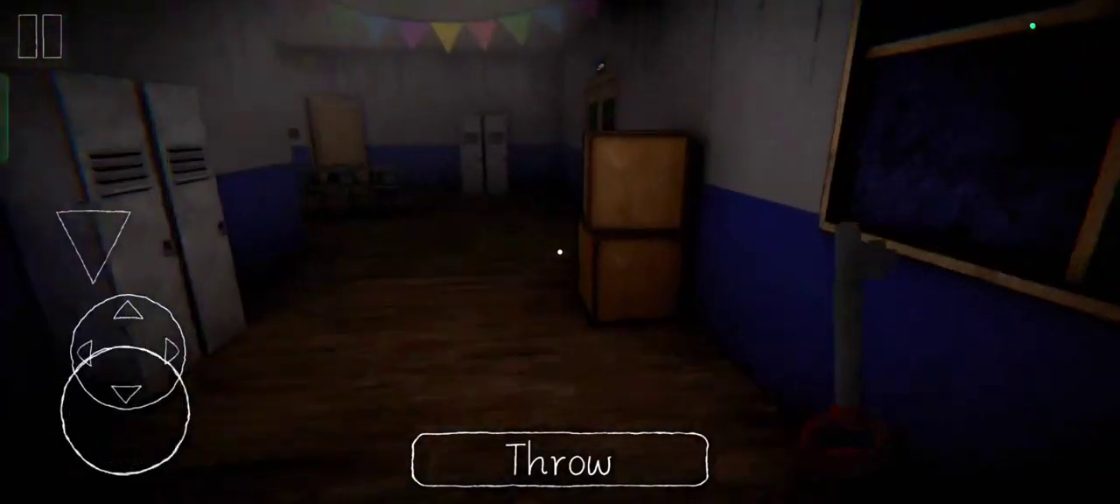
Look around the dark room's window wall, then cross toward the far door.
left_click_drag(875, 263, 700, 262)
left_click_drag(123, 385, 166, 372)
mouse_move(700, 263)
left_mouse_down()
mouse_move(875, 263)
mouse_move(700, 262)
left_mouse_up()
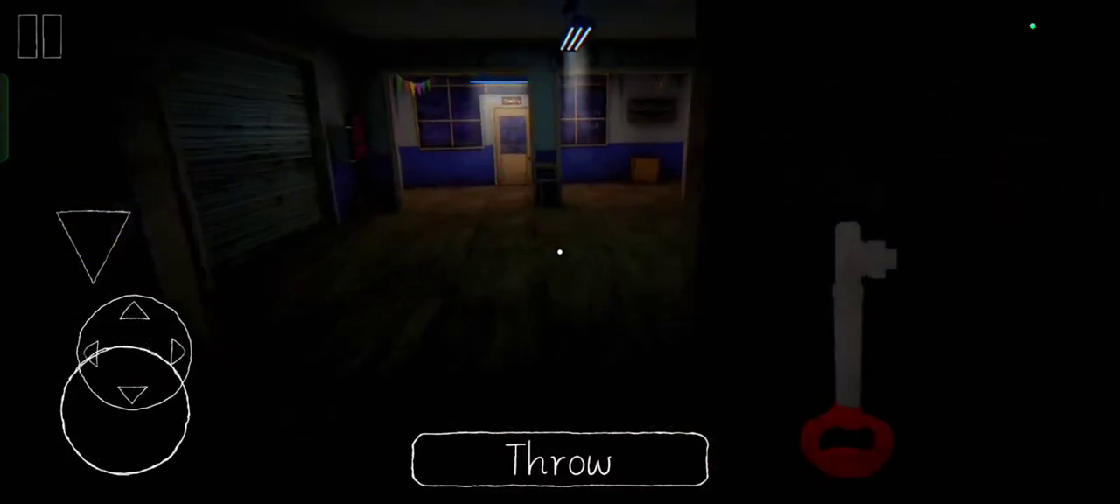
left_click_drag(133, 350, 120, 349)
left_click_drag(700, 262, 875, 262)
left_click_drag(120, 349, 105, 349)
mouse_move(699, 262)
left_mouse_down()
mouse_move(875, 263)
mouse_move(700, 263)
left_mouse_up()
Pass the grey locker and Basement door, then face the wooden door's handle.
left_click_drag(114, 350, 161, 363)
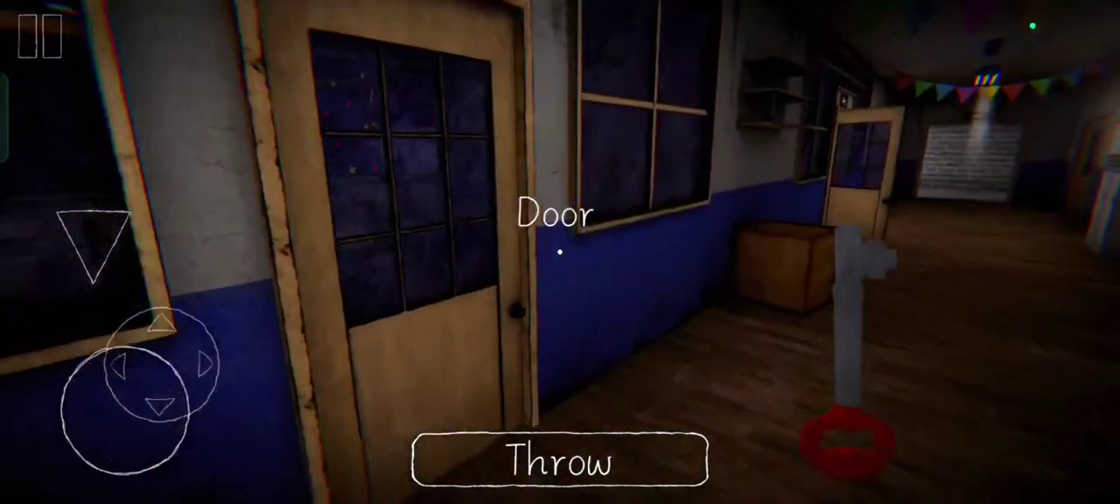
left_click_drag(874, 263, 700, 262)
left_click_drag(125, 410, 180, 429)
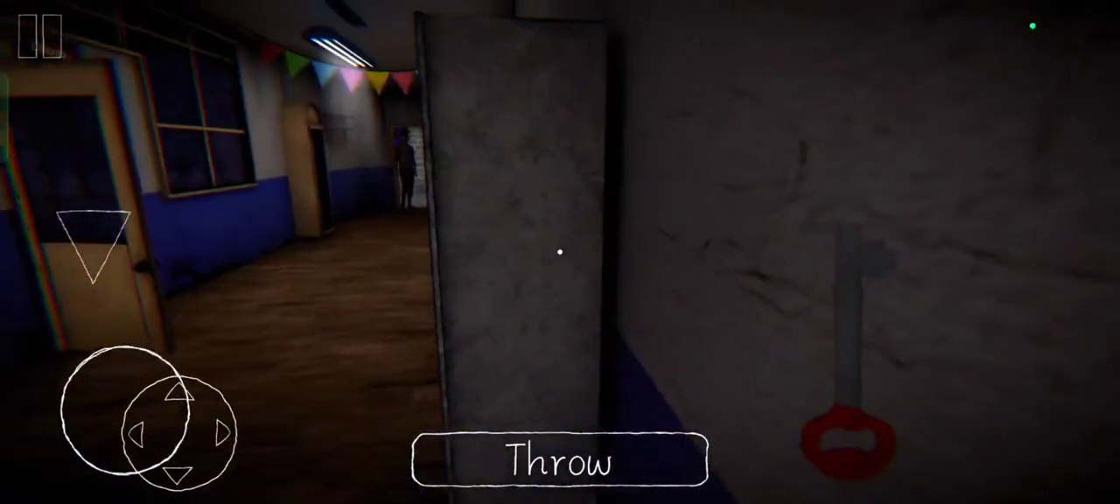
mouse_move(875, 263)
left_mouse_down()
mouse_move(612, 262)
mouse_move(699, 262)
left_mouse_up()
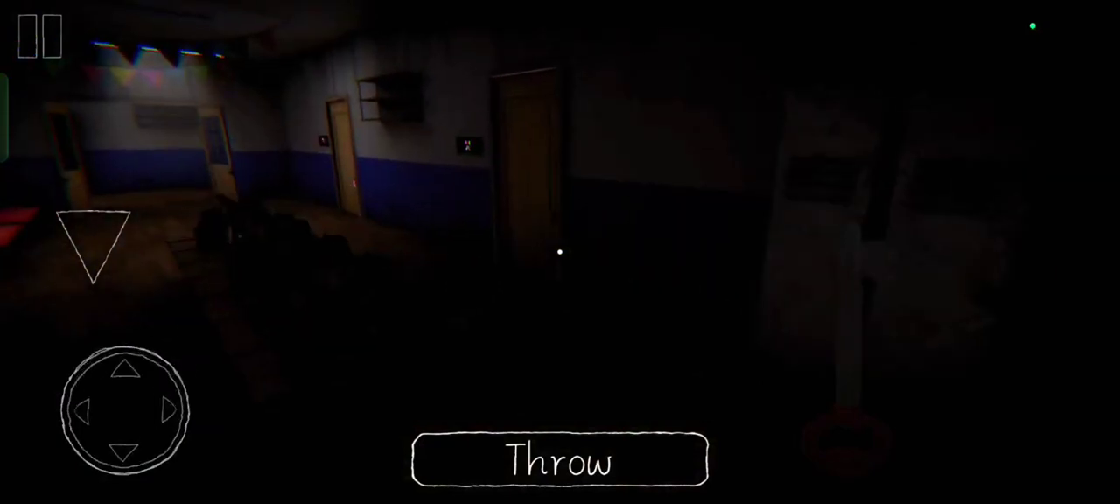
left_click_drag(875, 263, 700, 263)
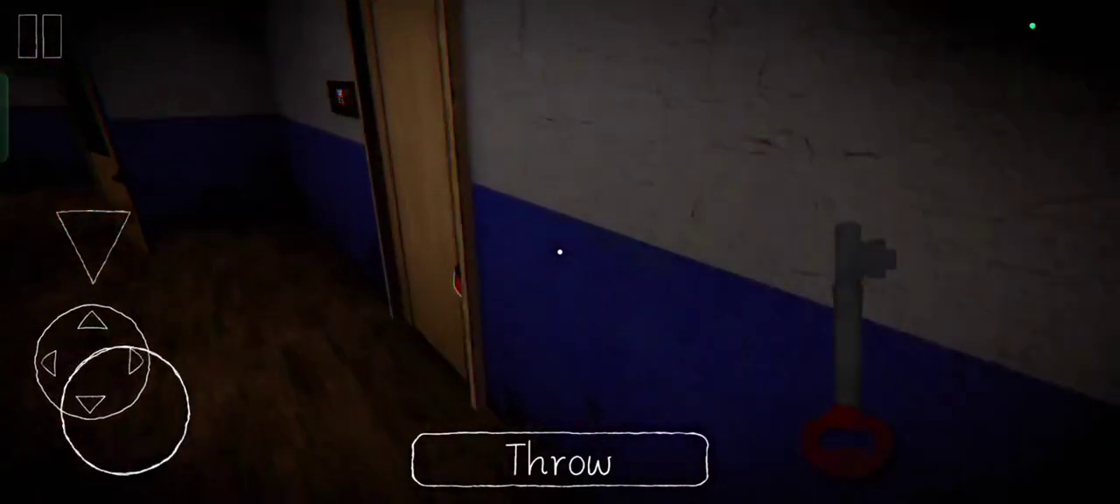
left_click_drag(147, 355, 125, 409)
left_click_drag(874, 263, 840, 192)
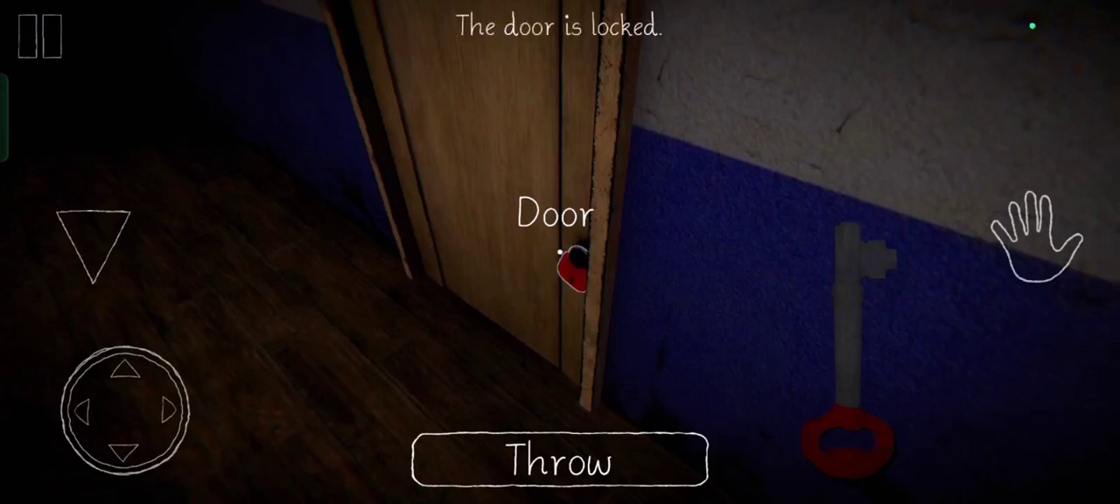
Enter the tiled bathroom past the sinks and stalls, and aim at the table's screwdriver.
mouse_move(875, 263)
left_mouse_down()
mouse_move(910, 289)
mouse_move(927, 263)
left_mouse_up()
mouse_move(125, 409)
left_mouse_down()
mouse_move(120, 367)
mouse_move(70, 385)
left_mouse_up()
mouse_move(874, 262)
left_mouse_down()
mouse_move(1006, 262)
mouse_move(700, 262)
left_mouse_up()
left_click_drag(125, 409, 114, 385)
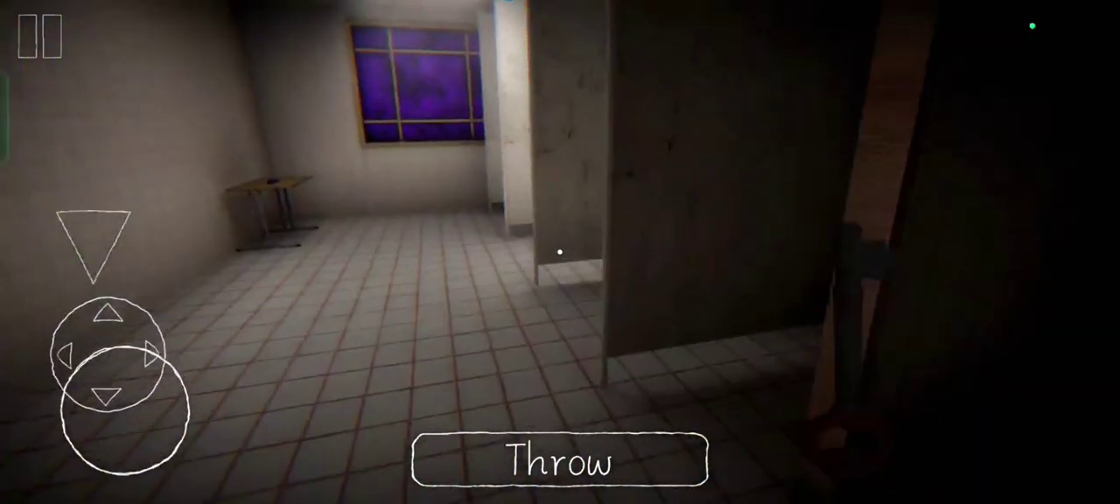
left_click_drag(700, 262, 612, 262)
left_click_drag(126, 410, 125, 367)
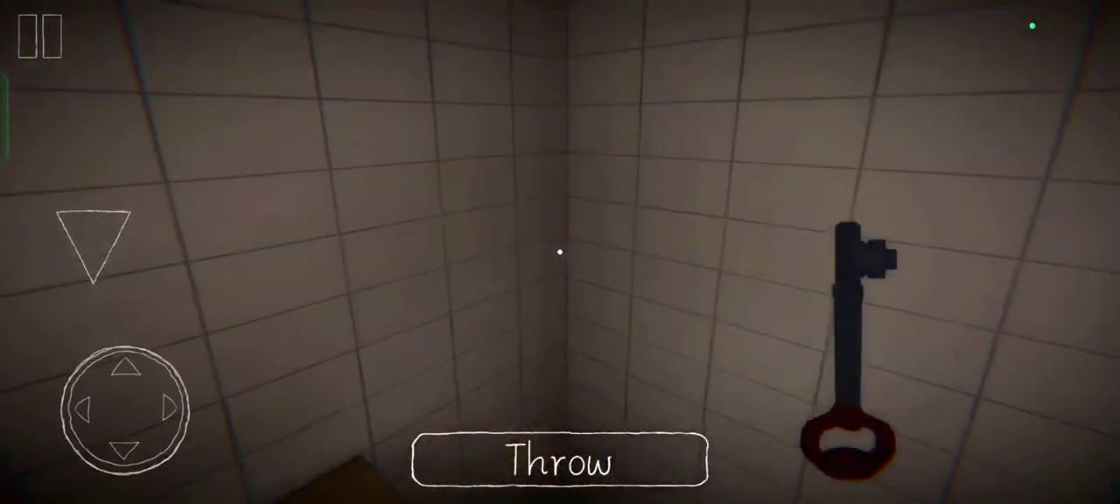
left_click_drag(700, 349, 918, 218)
mouse_move(787, 263)
left_mouse_down()
mouse_move(875, 279)
mouse_move(770, 263)
left_mouse_up()
Pick up the screwdriver and walk down the locker hallway.
left_click(1036, 236)
mouse_move(875, 262)
left_mouse_down()
mouse_move(700, 262)
mouse_move(875, 262)
left_mouse_up()
left_click_drag(125, 411, 135, 350)
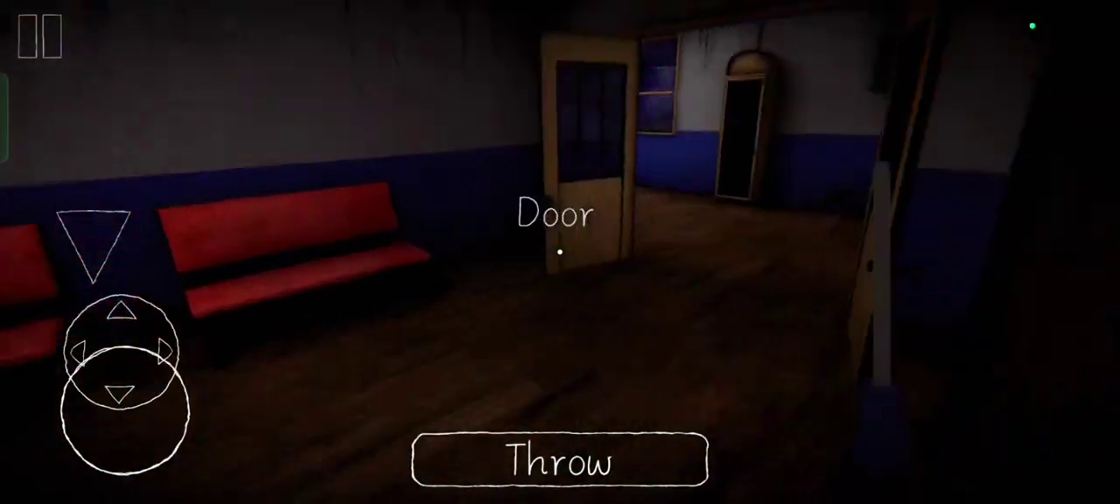
left_click_drag(787, 263, 875, 263)
left_click_drag(136, 350, 140, 354)
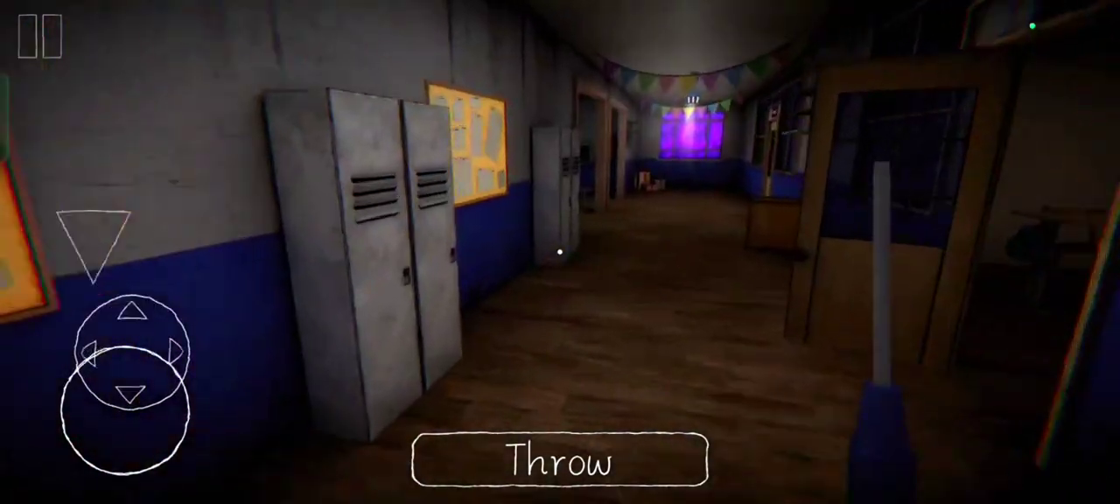
mouse_move(875, 263)
left_mouse_down()
mouse_move(744, 263)
mouse_move(962, 262)
left_mouse_up()
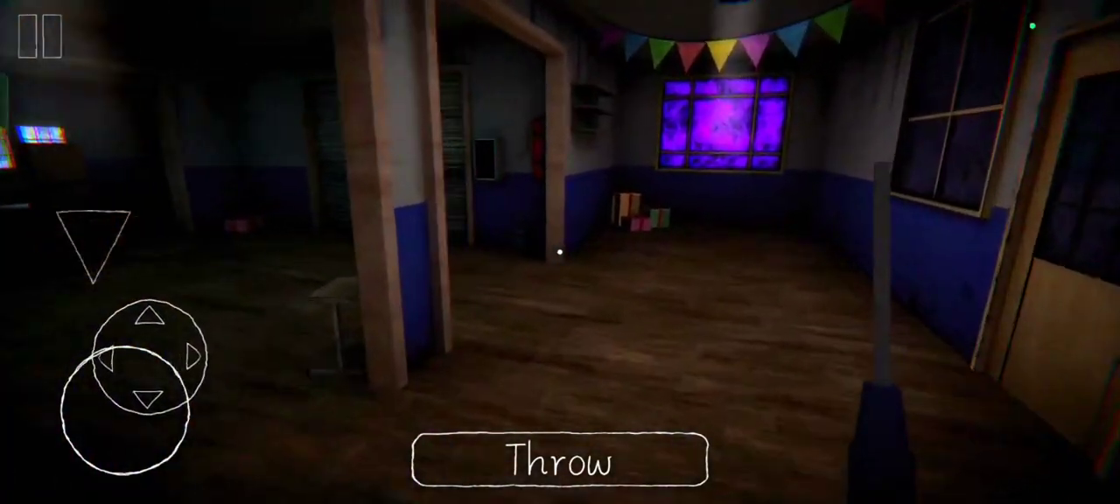
Enter the dark room and turn past the pillars toward the gate.
left_click_drag(140, 354, 166, 367)
left_click_drag(787, 263, 1032, 262)
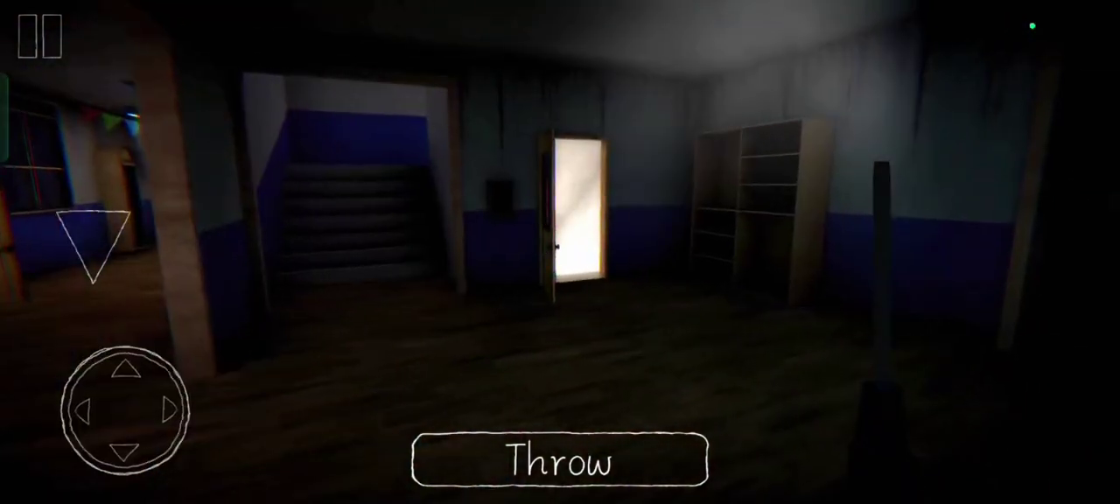
left_click_drag(788, 262, 1006, 262)
left_click_drag(140, 394, 156, 358)
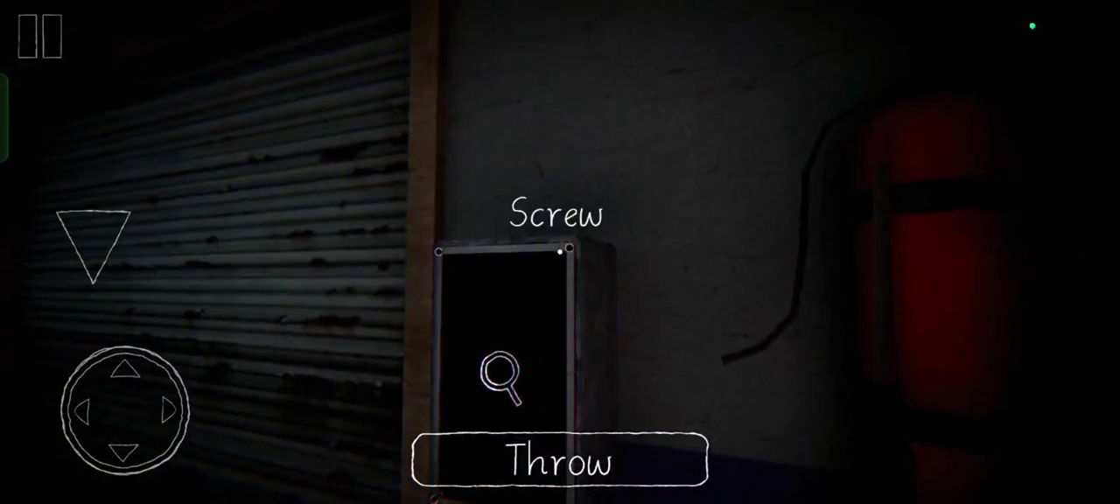
Glance toward the gate, then aim at the lower, middle and remaining cover screws to unscrew them.
left_click_drag(787, 263, 1006, 262)
left_click_drag(875, 263, 726, 262)
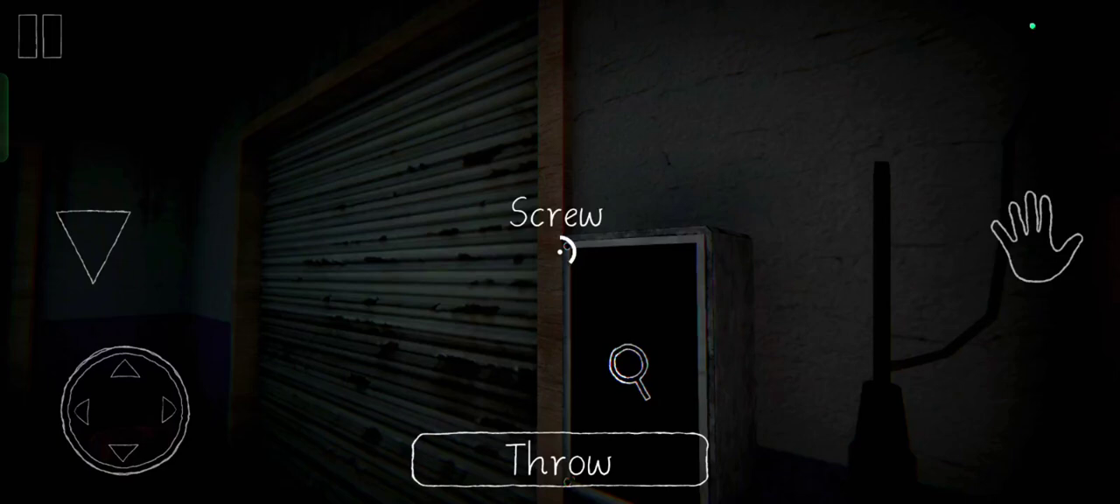
left_click_drag(875, 306, 835, 179)
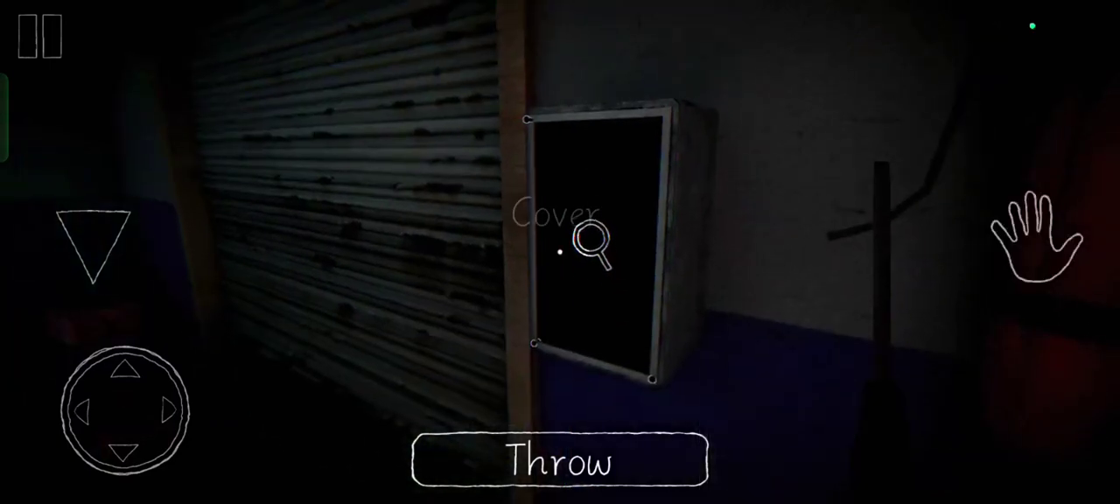
left_click_drag(875, 280, 880, 268)
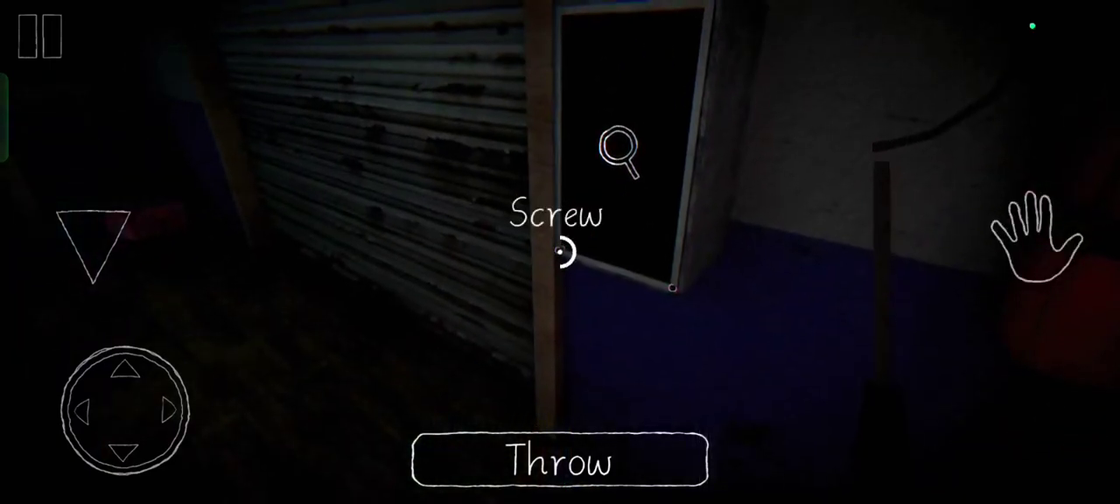
left_click_drag(874, 306, 700, 254)
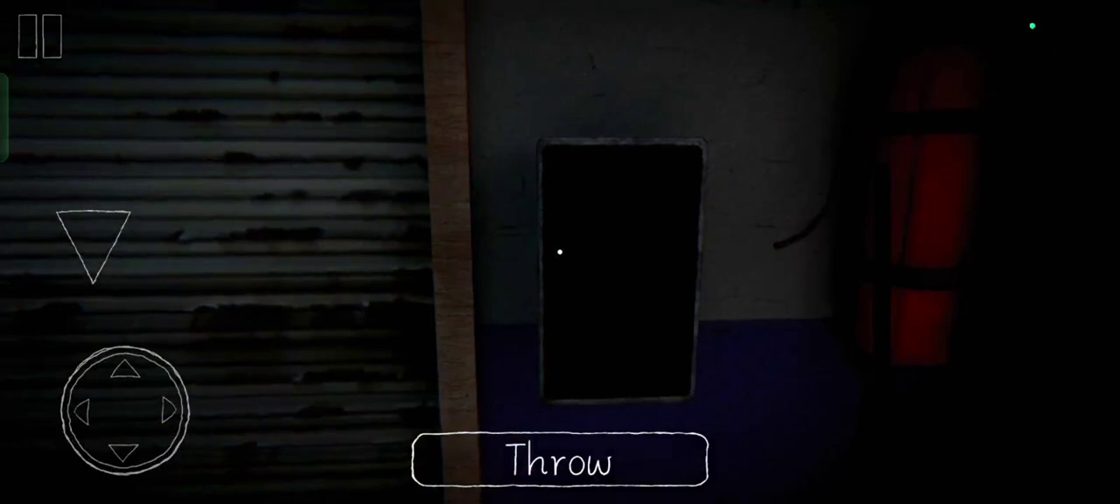
Turn from the wall opening toward the lit hallway and move back, turning left.
left_click_drag(700, 263, 963, 262)
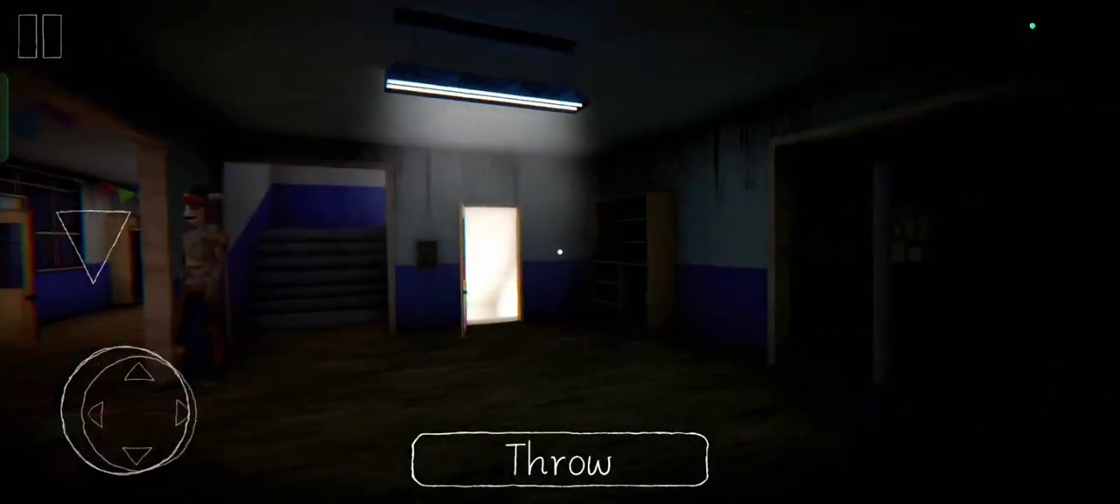
mouse_move(129, 409)
left_mouse_down()
mouse_move(153, 438)
mouse_move(140, 455)
left_mouse_up()
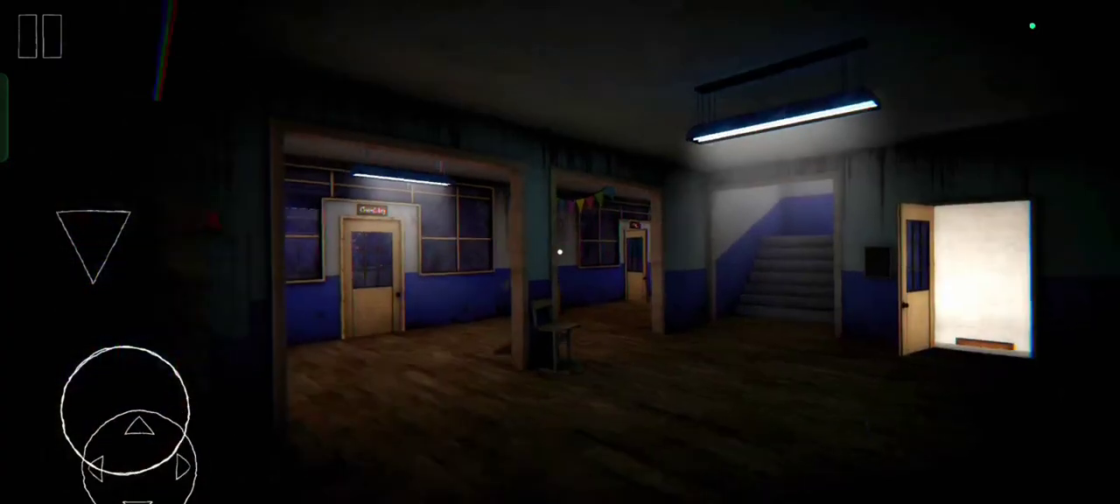